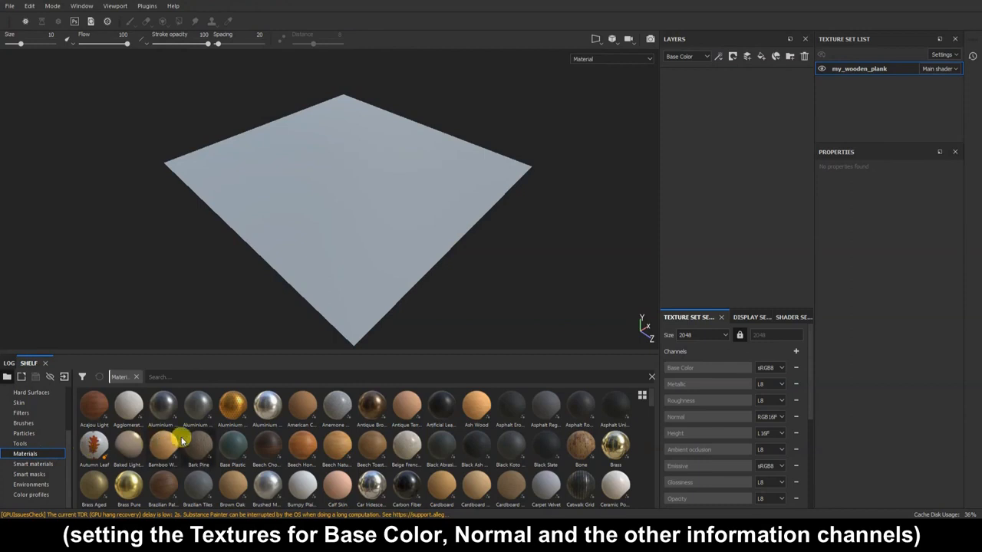
- Try the Beech Honey Wood and Antique Bronze Darkened materials as layers on the plane, deleting each layer after viewing it
mouse_move(185, 439)
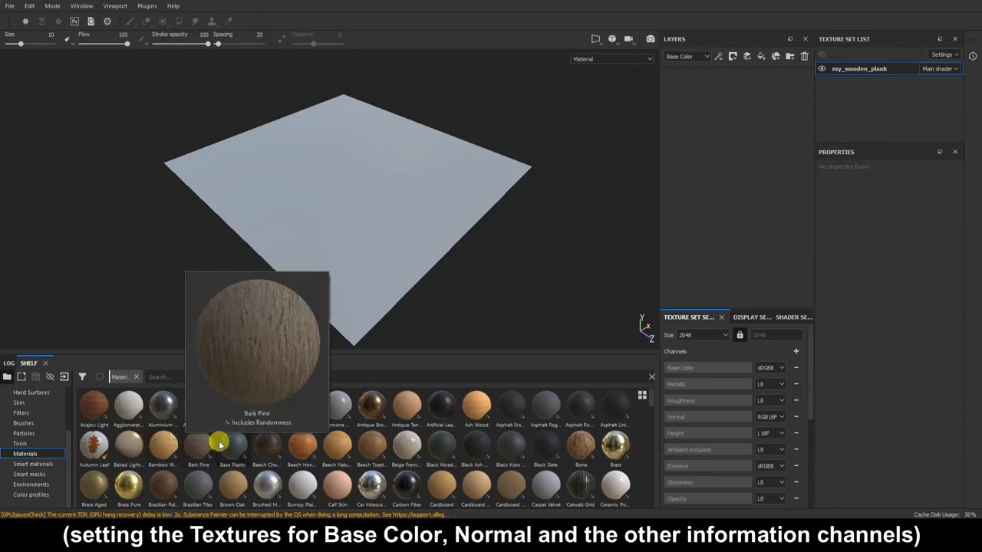
mouse_move(259, 451)
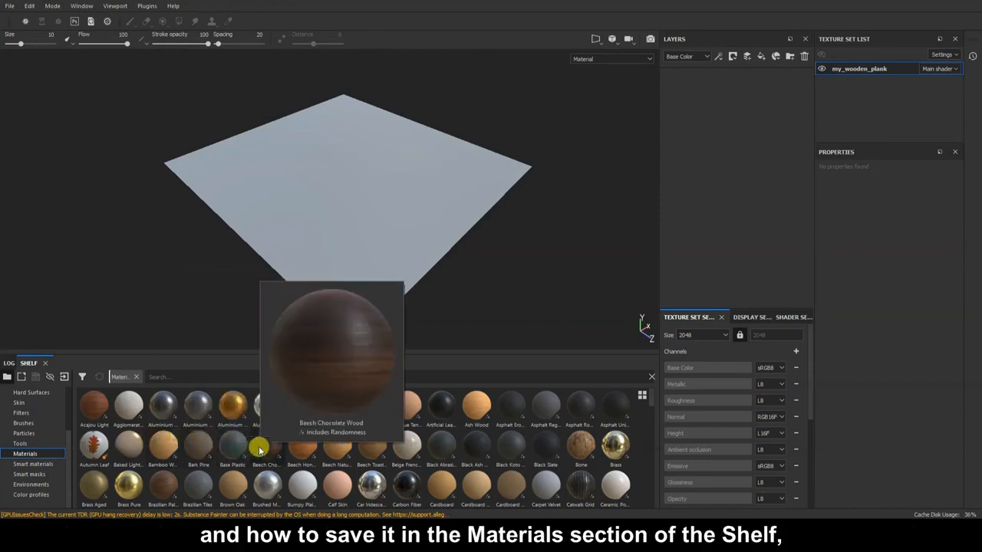
mouse_move(302, 451)
drag(302, 451, 717, 218)
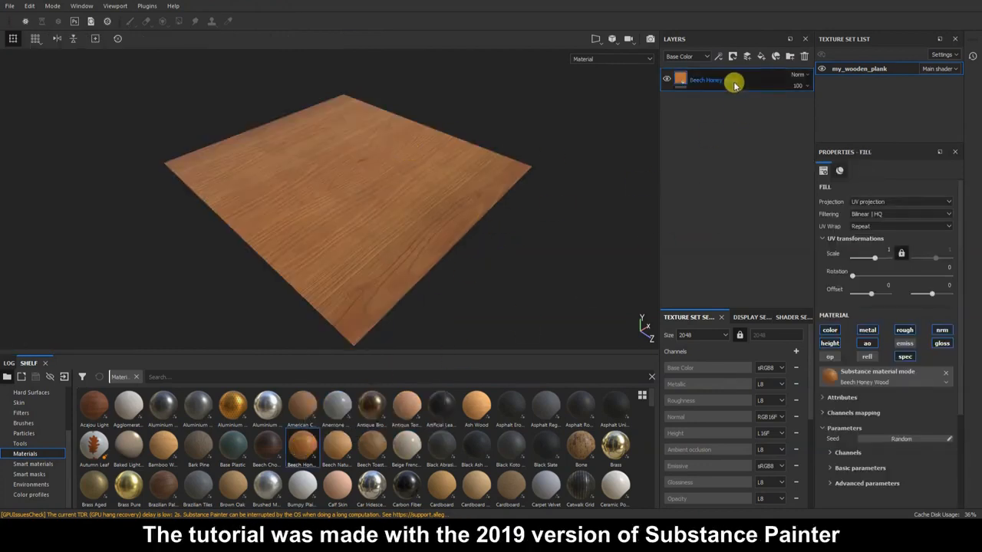
click(804, 56)
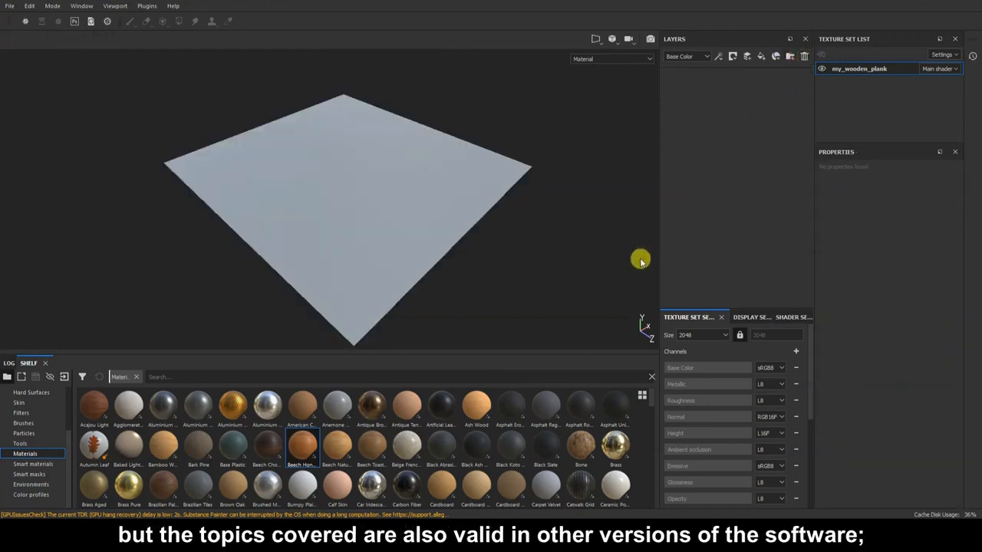
drag(372, 399, 673, 153)
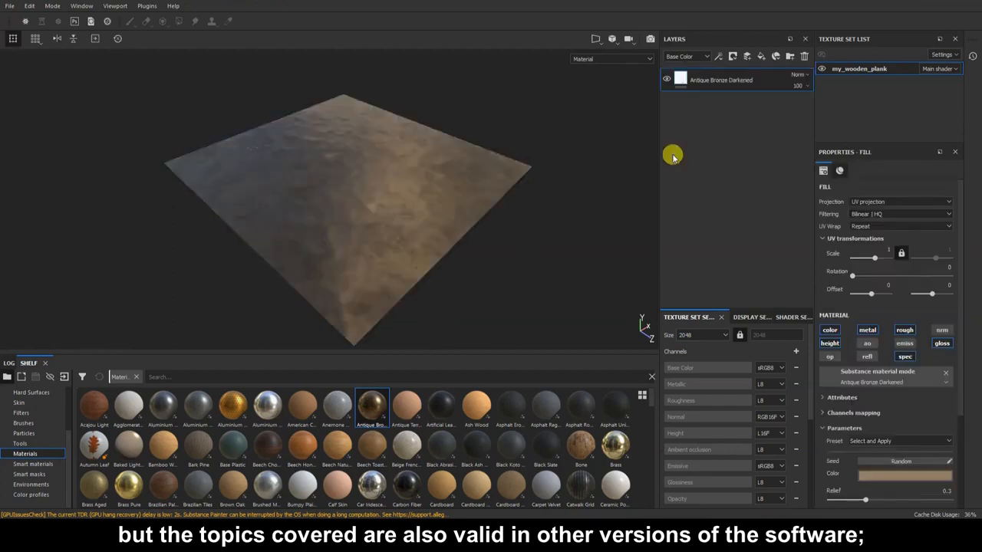
click(804, 56)
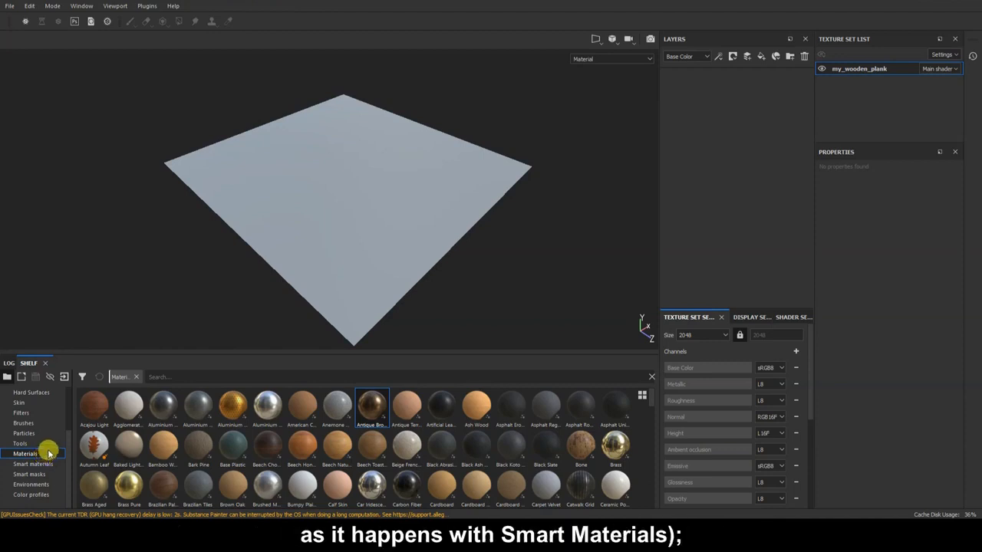
- Search the smart materials for "iron", add _my_iron_gate_1 to the layer stack, and delete it again
click(35, 463)
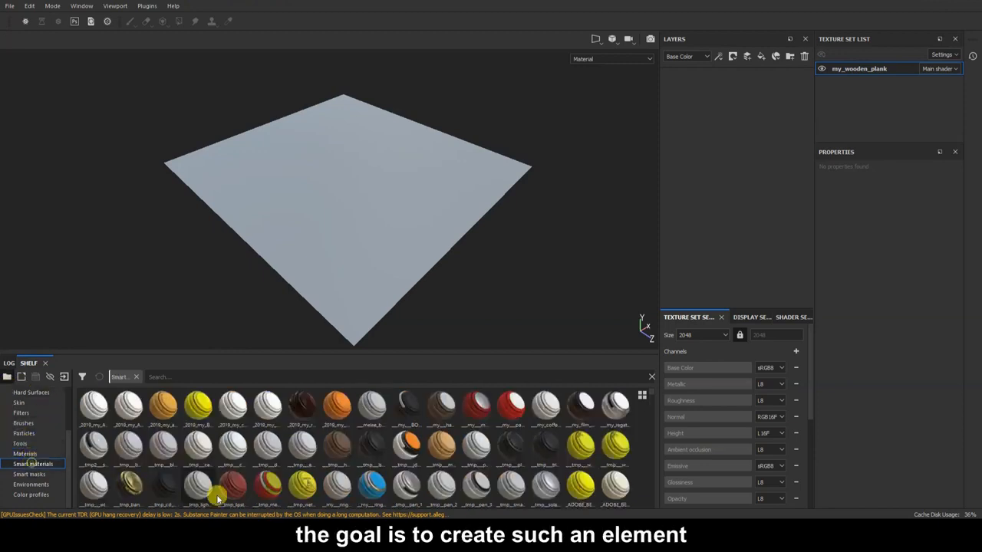
scroll(352, 465, down, 5)
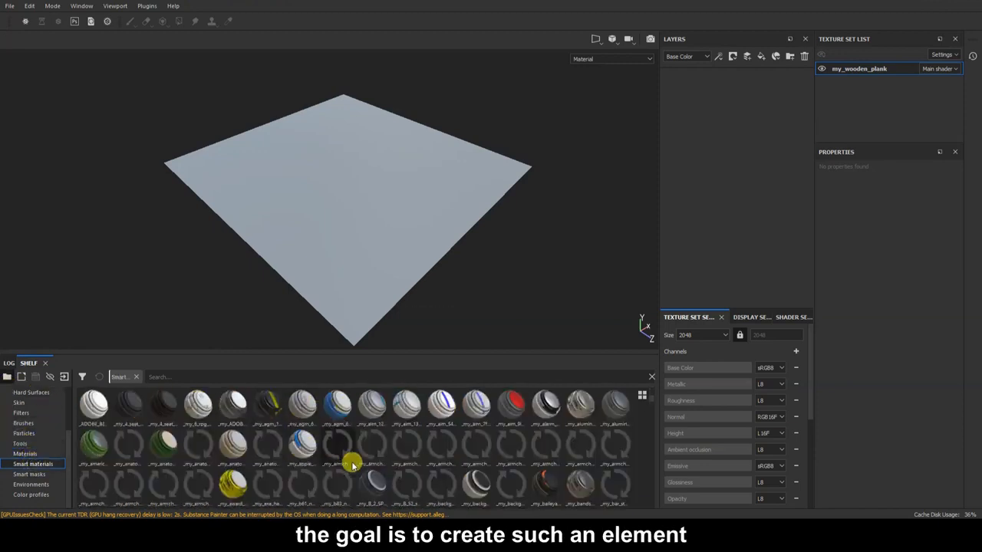
click(276, 376)
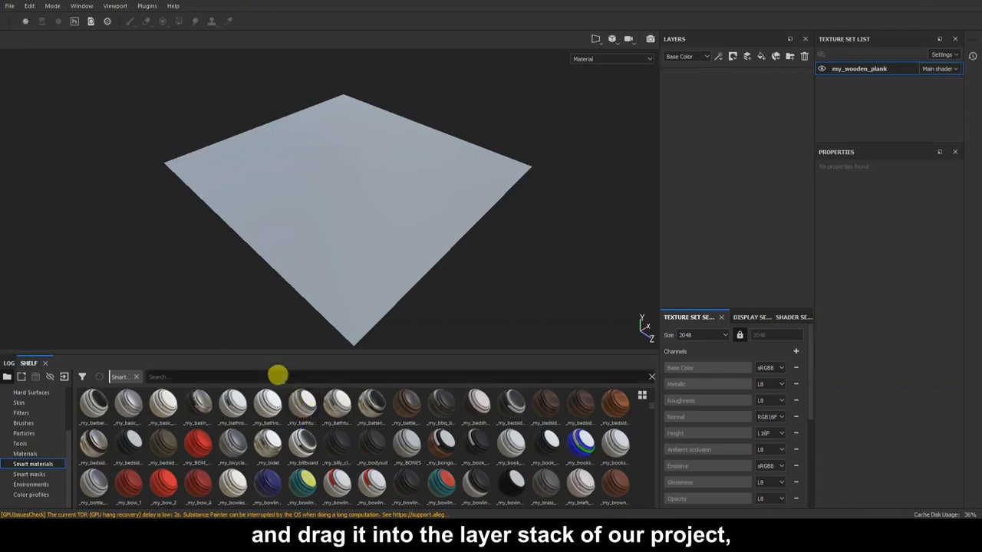
text(iron)
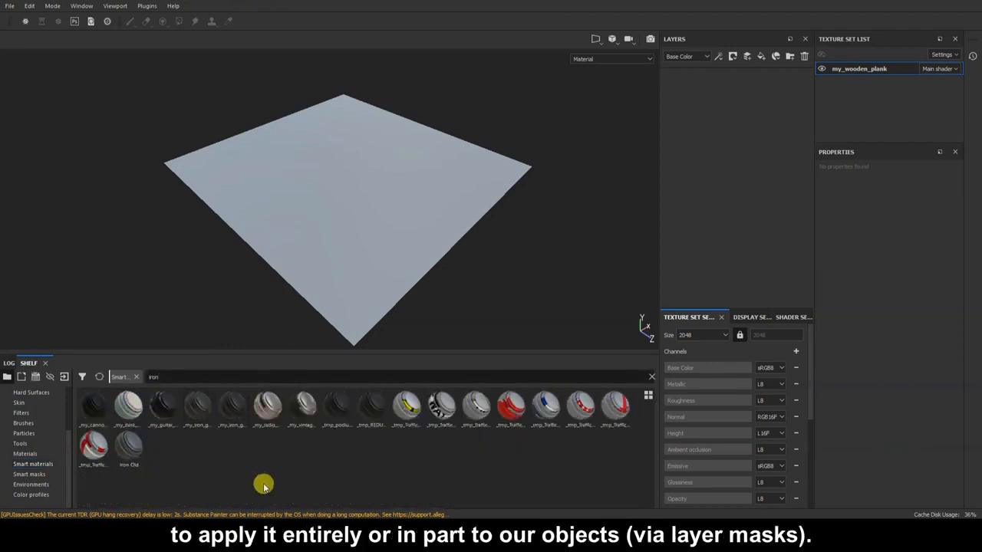
drag(198, 404, 713, 184)
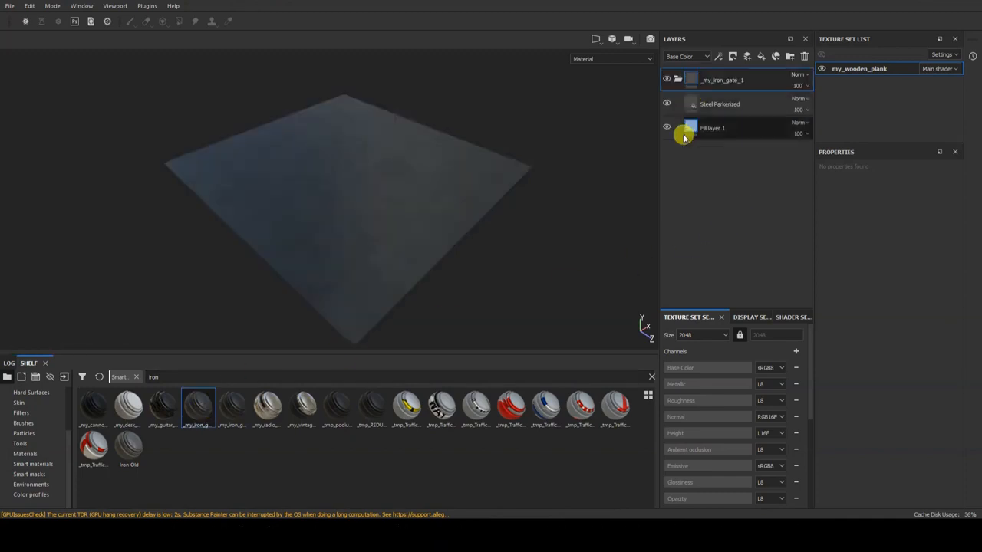
click(804, 56)
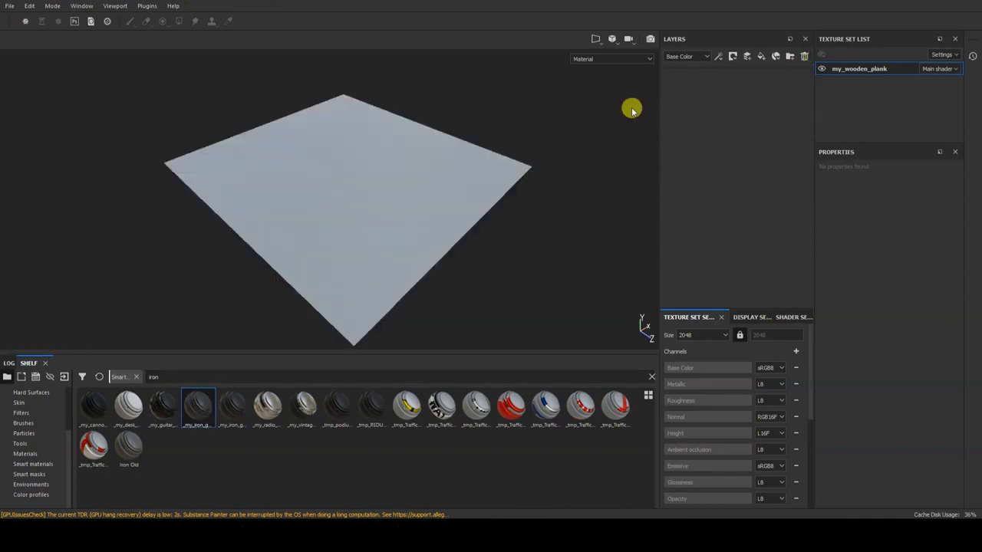
- Browse the smart materials, add the Hull Damage one to the layer stack, delete it, and return to the regular materials
click(40, 454)
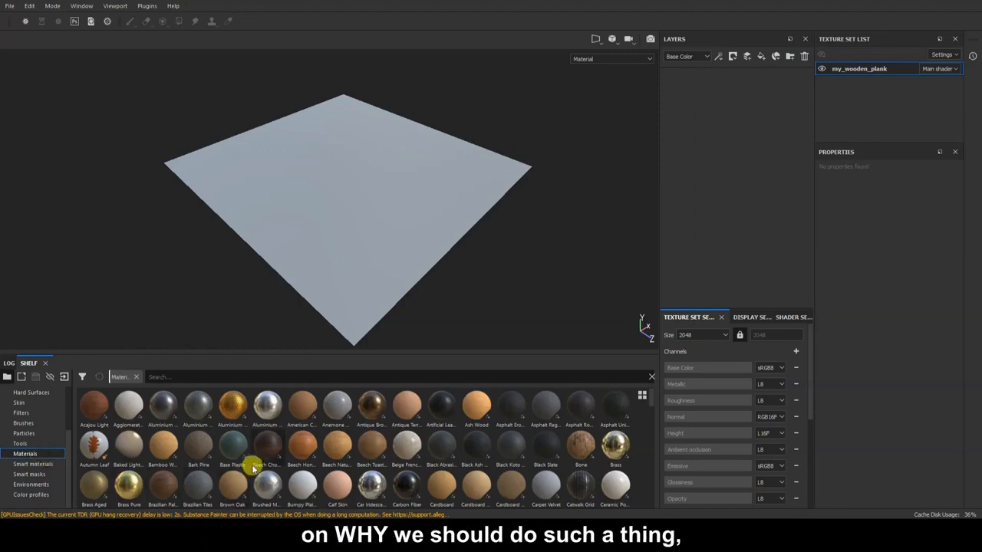
mouse_move(234, 467)
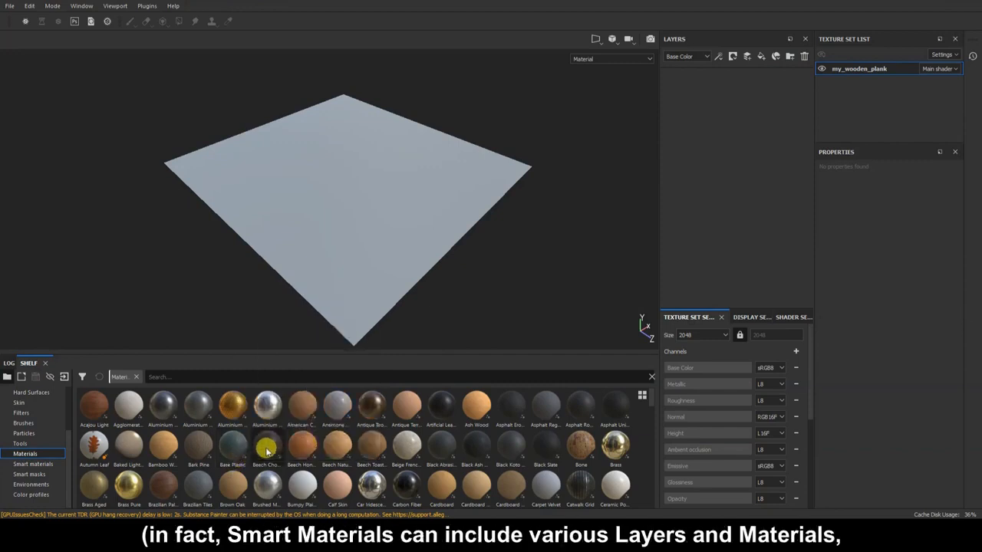
click(60, 463)
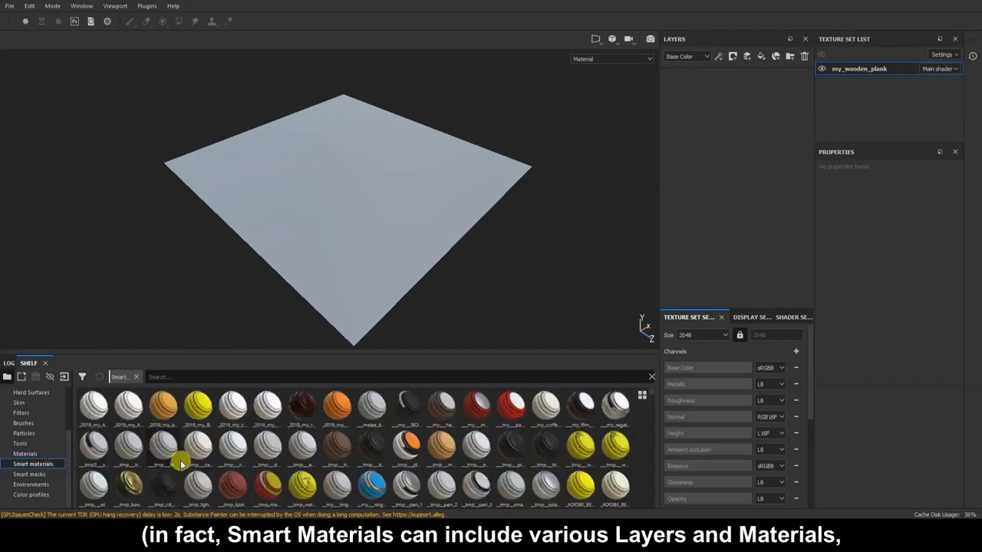
scroll(295, 445, down, 10)
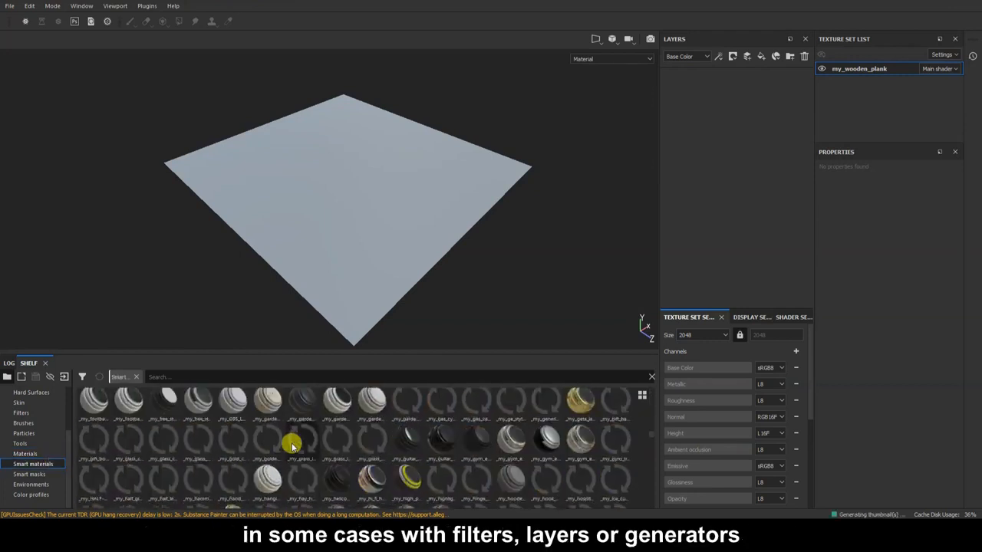
scroll(295, 445, down, 12)
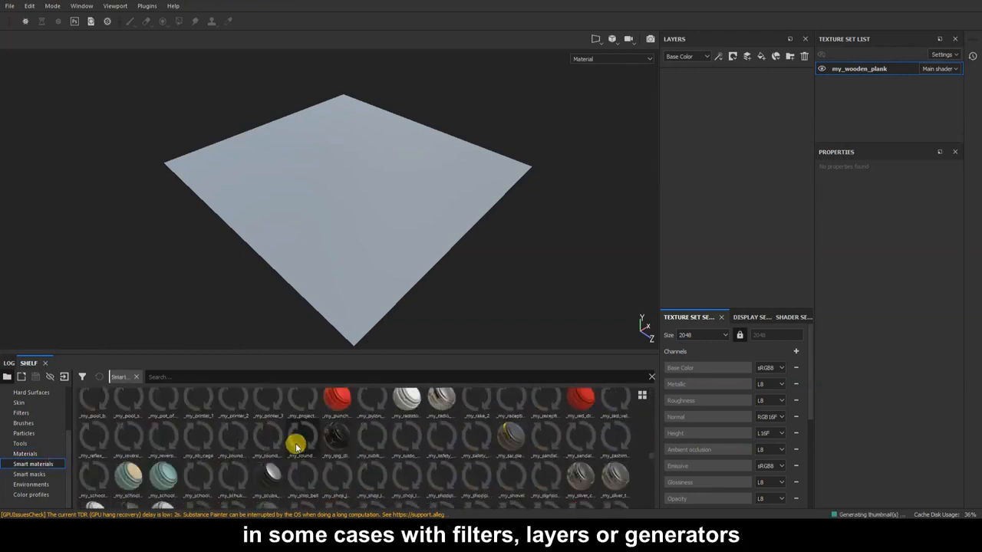
scroll(295, 445, down, 10)
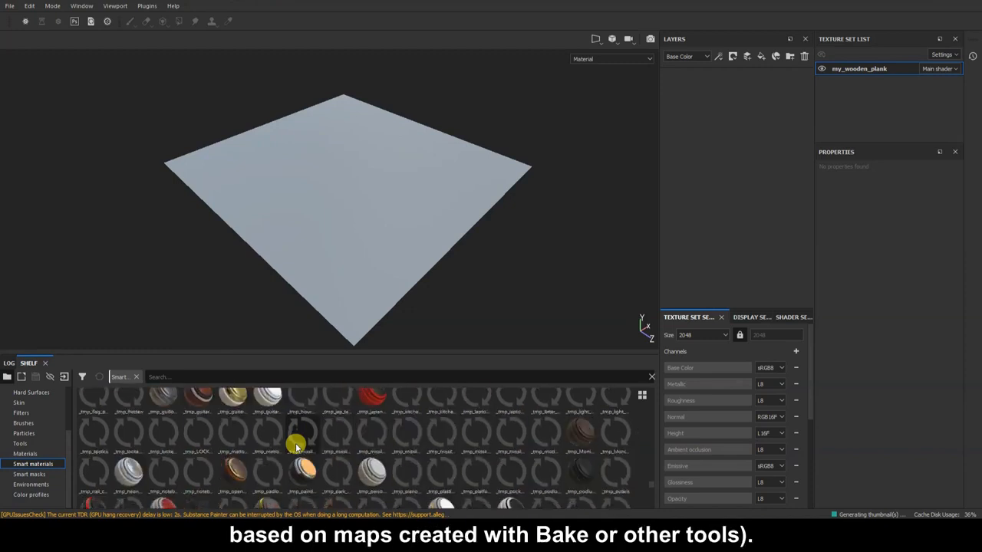
scroll(295, 445, down, 5)
scroll(295, 445, down, 3)
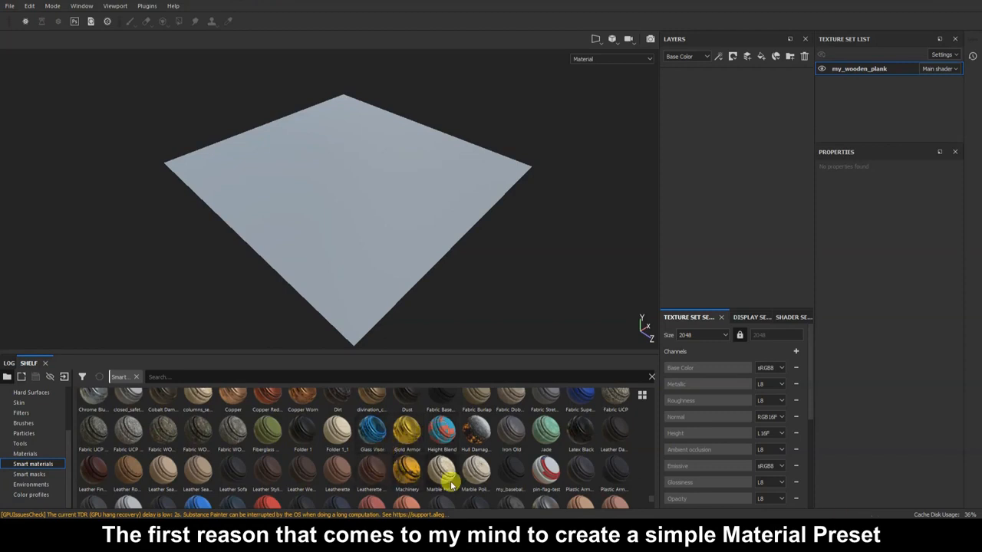
drag(476, 442, 727, 226)
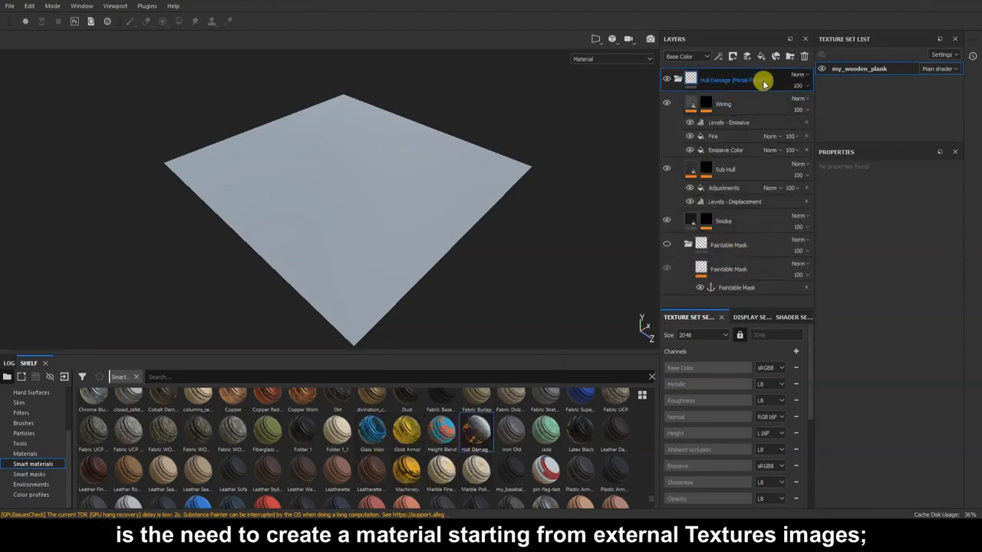
click(805, 57)
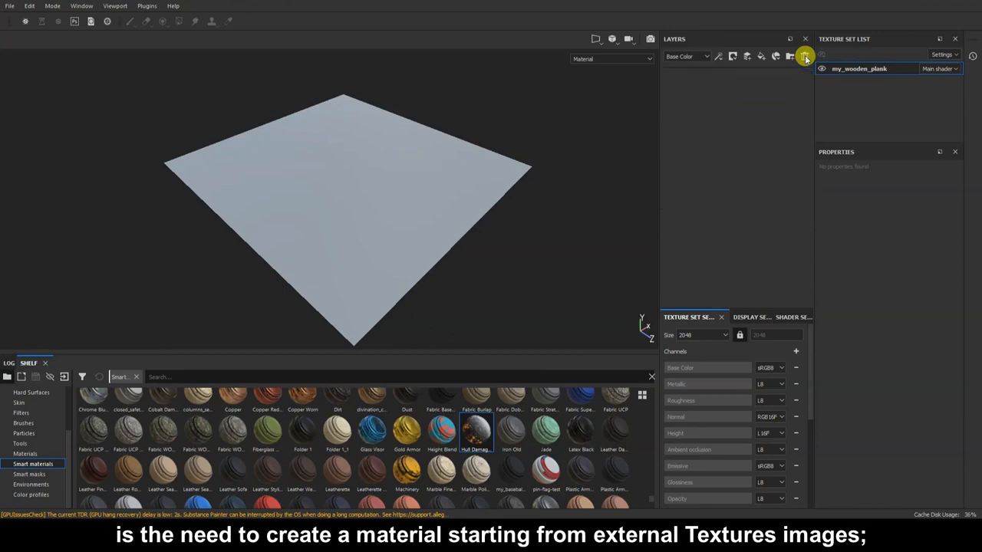
click(30, 454)
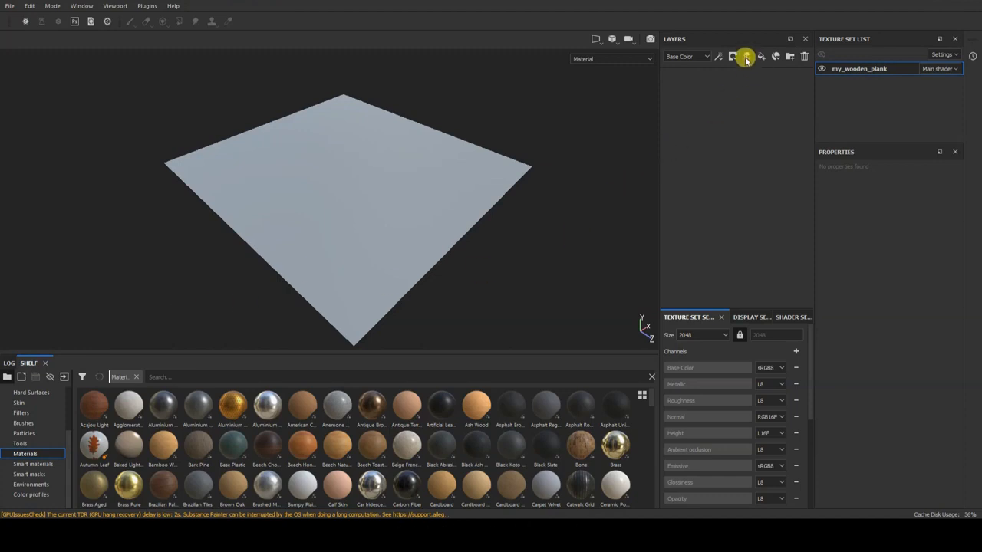
- Start a resource import and add all five PBR-MetalRough_my_wooden_plank PNG files from the TEXTURES folder
click(9, 6)
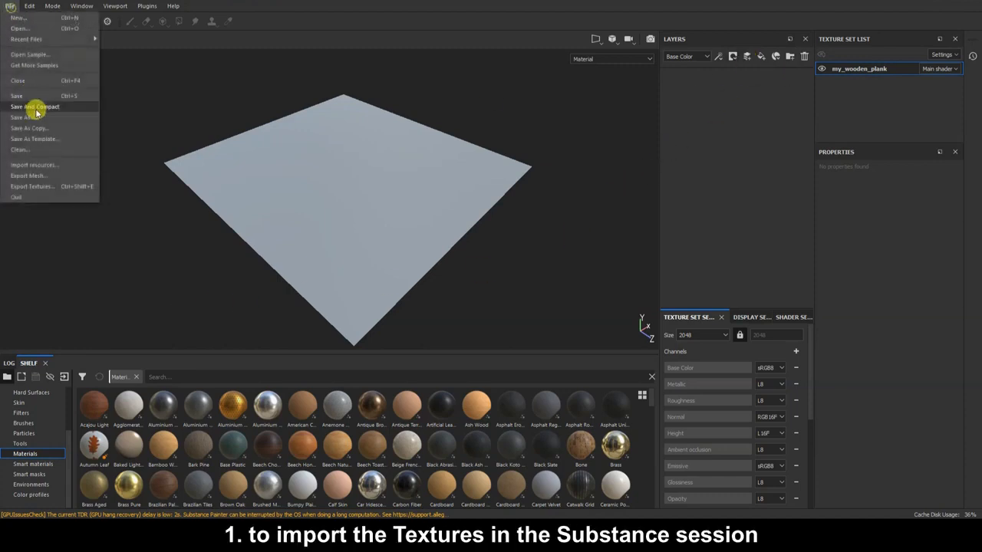
click(42, 164)
click(534, 120)
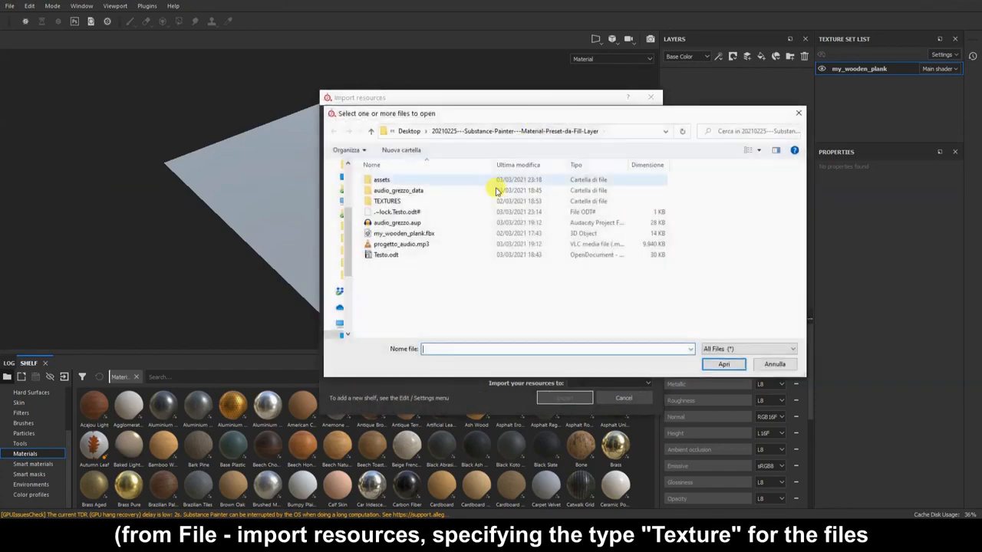
double_click(398, 201)
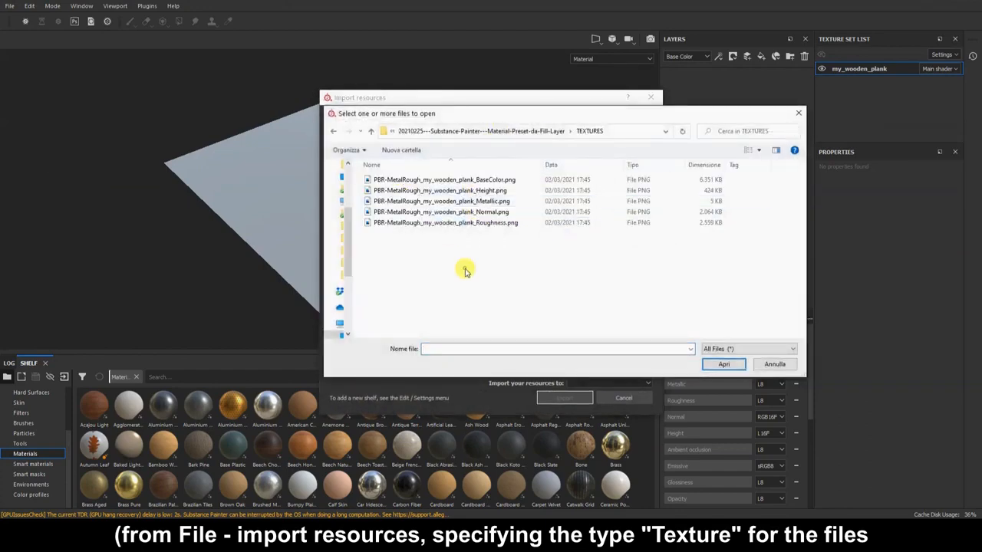
key(ctrl+a)
click(723, 364)
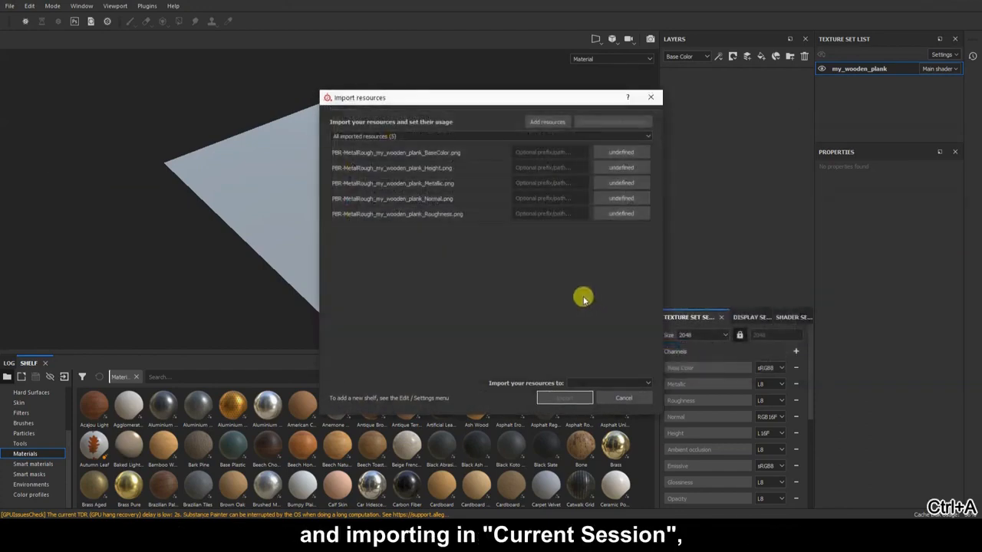
- Set the usage of all five files to texture and import them into the current session
click(621, 152)
click(634, 193)
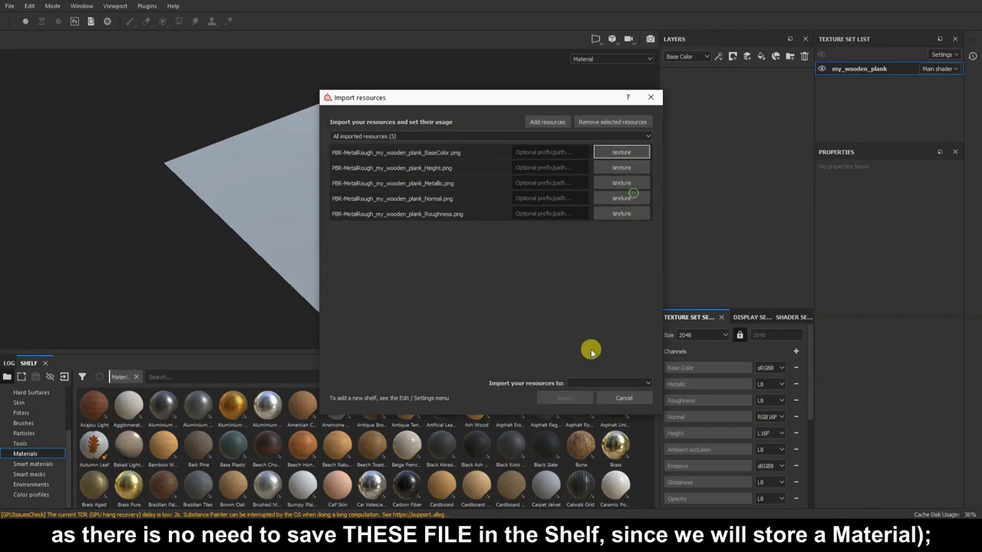
click(587, 383)
click(588, 392)
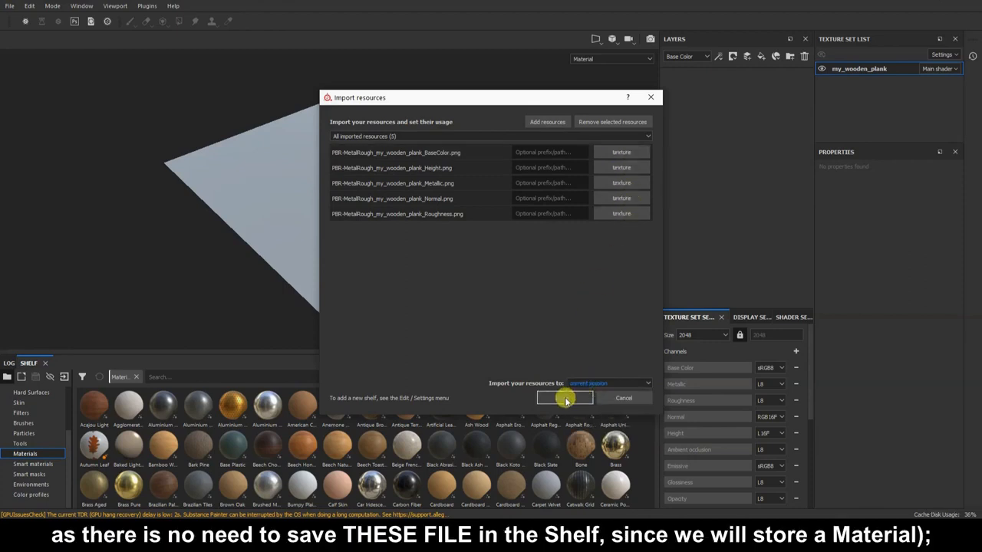
click(565, 398)
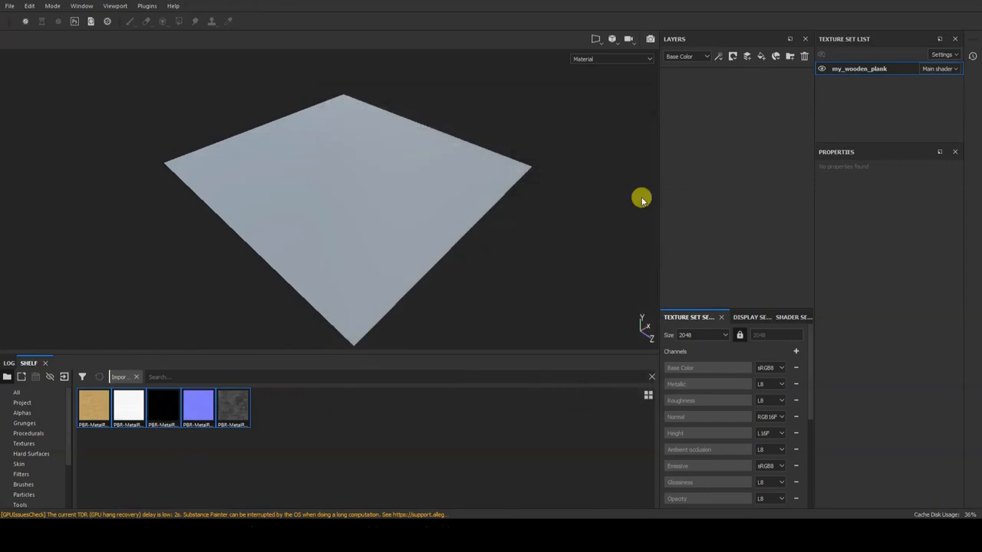
- Add a fill layer with only the color, metal, rough, nrm, height and op channels enabled
click(762, 56)
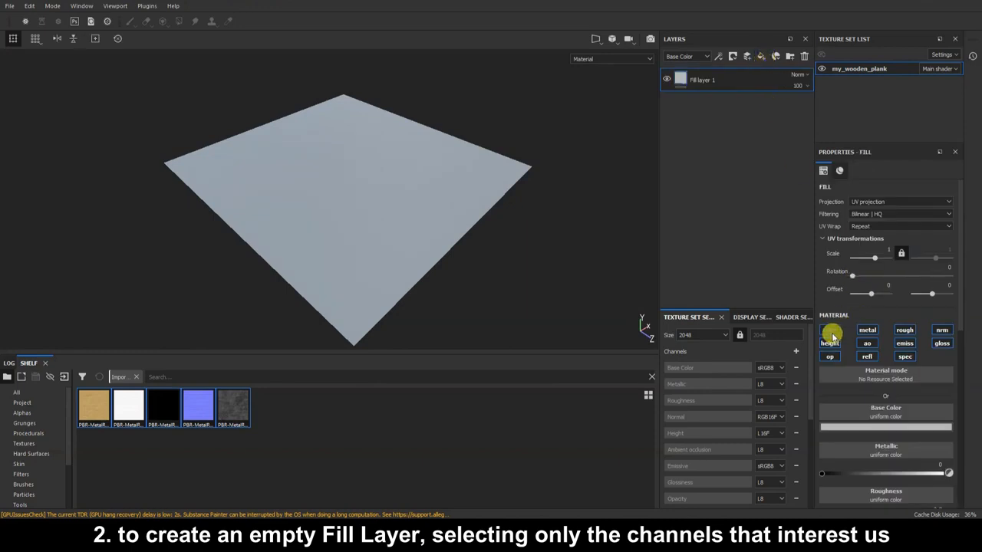
click(866, 344)
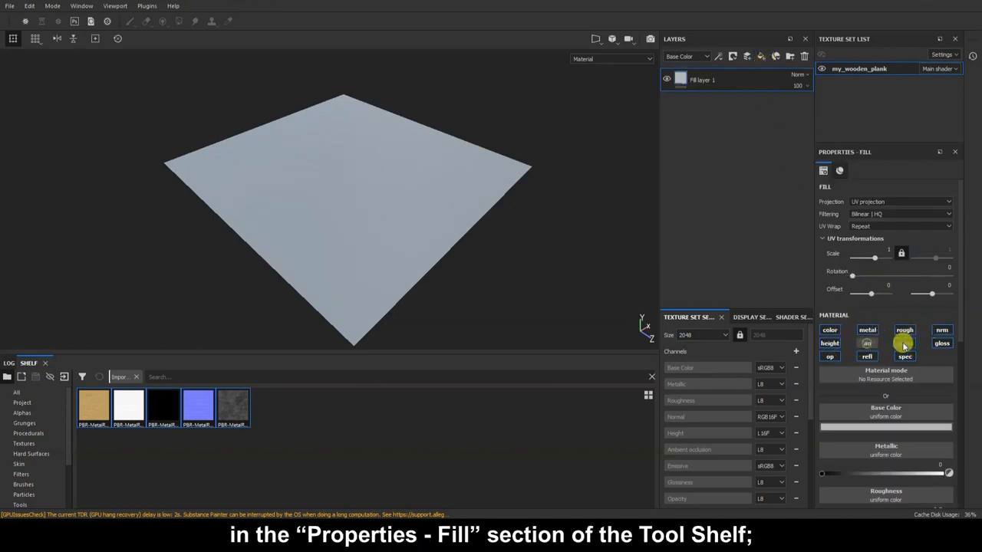
click(867, 357)
click(899, 357)
- Assign the imported wooden plank BaseColor texture to the fill layer's Base Color channel and the Height texture to its Height channel
scroll(898, 361, down, 2)
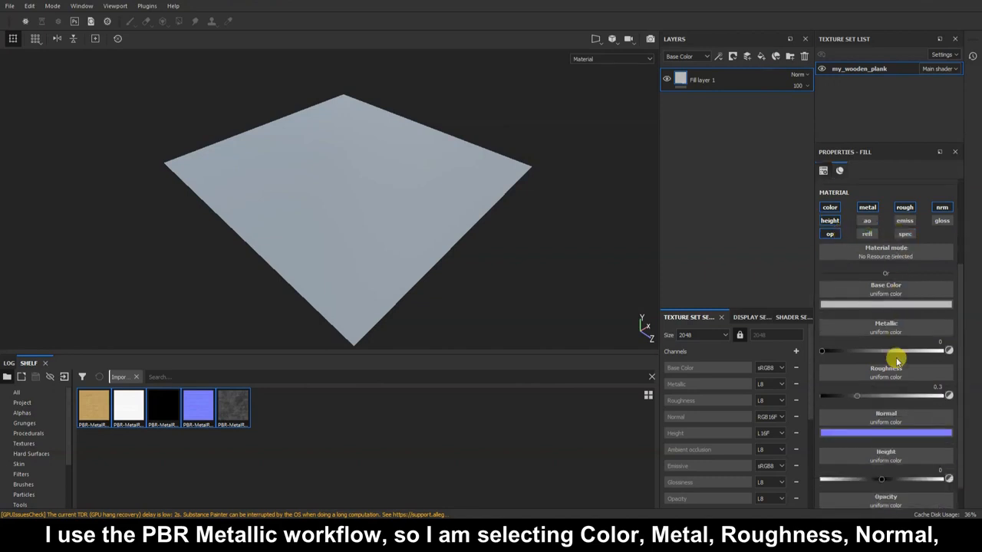
click(101, 414)
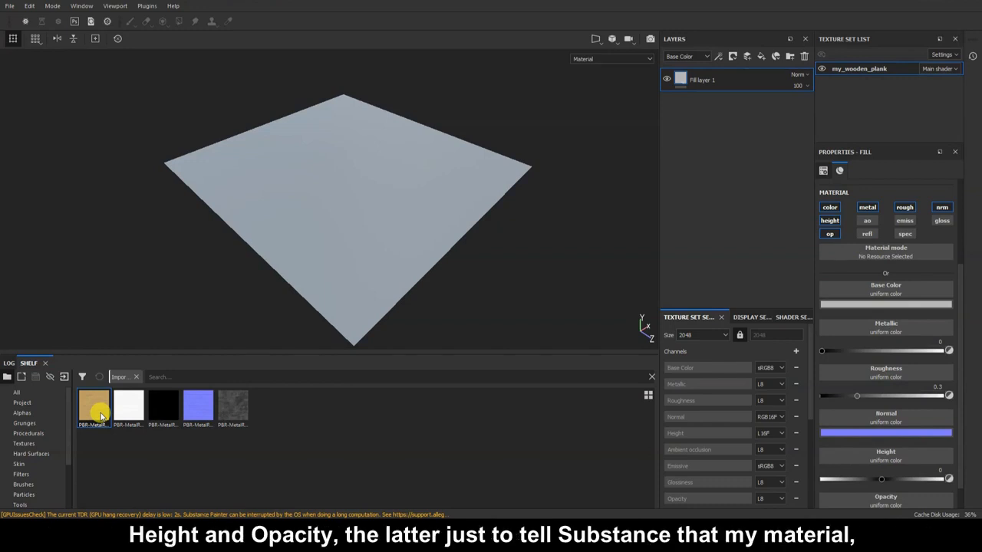
mouse_move(97, 414)
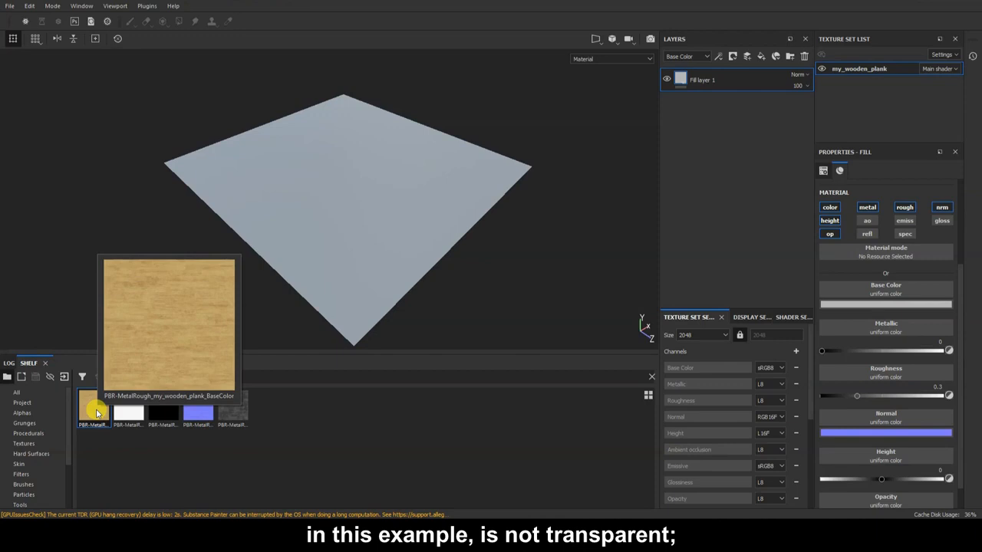
drag(97, 413, 883, 287)
drag(132, 415, 847, 448)
mouse_move(135, 411)
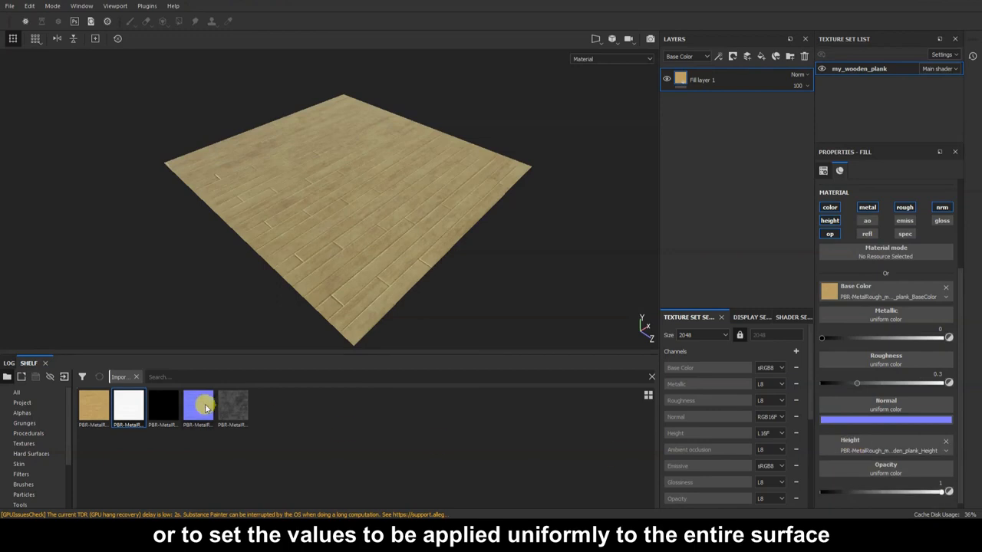
- Assign the imported Metallic, Normal and Roughness wooden plank textures to the matching channels of the fill layer
drag(163, 405, 853, 313)
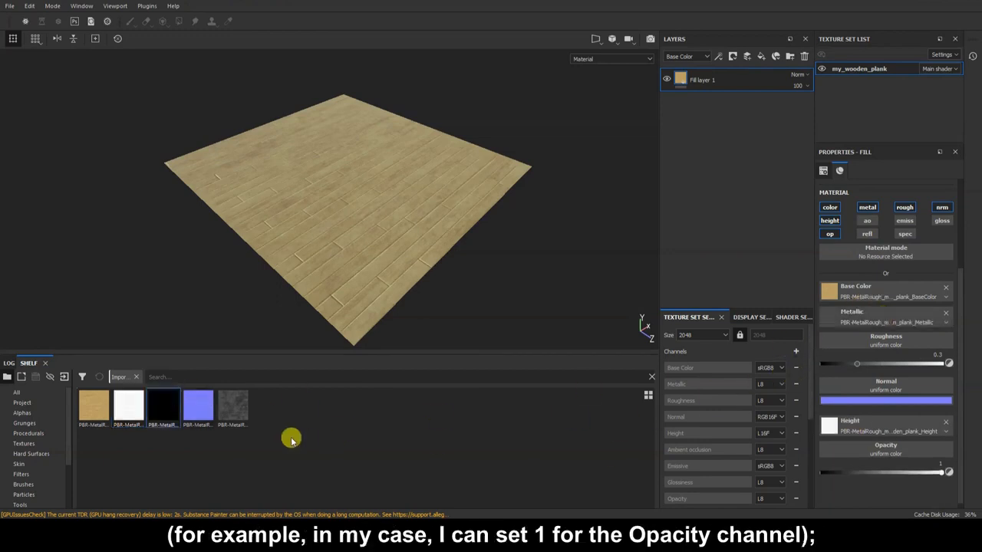
drag(198, 405, 856, 384)
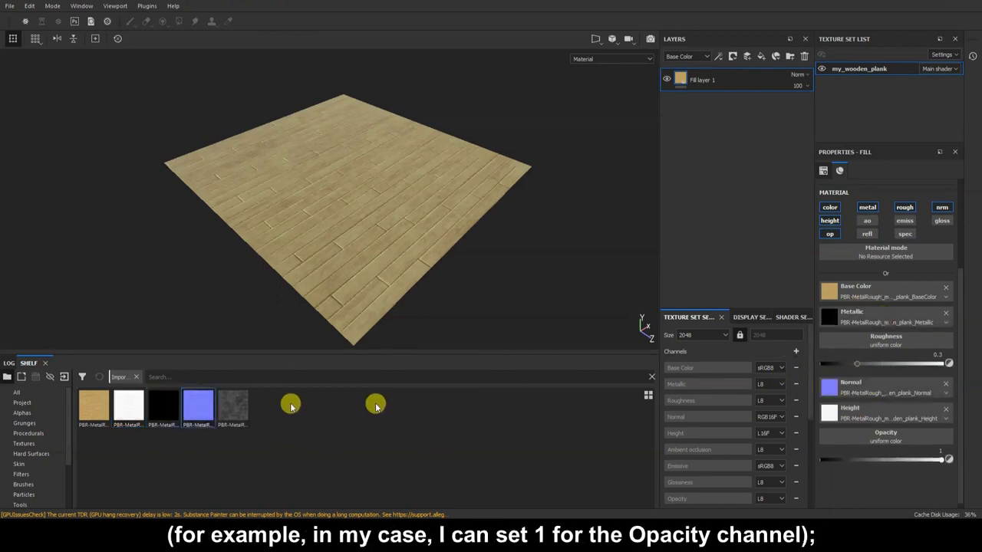
drag(233, 405, 852, 341)
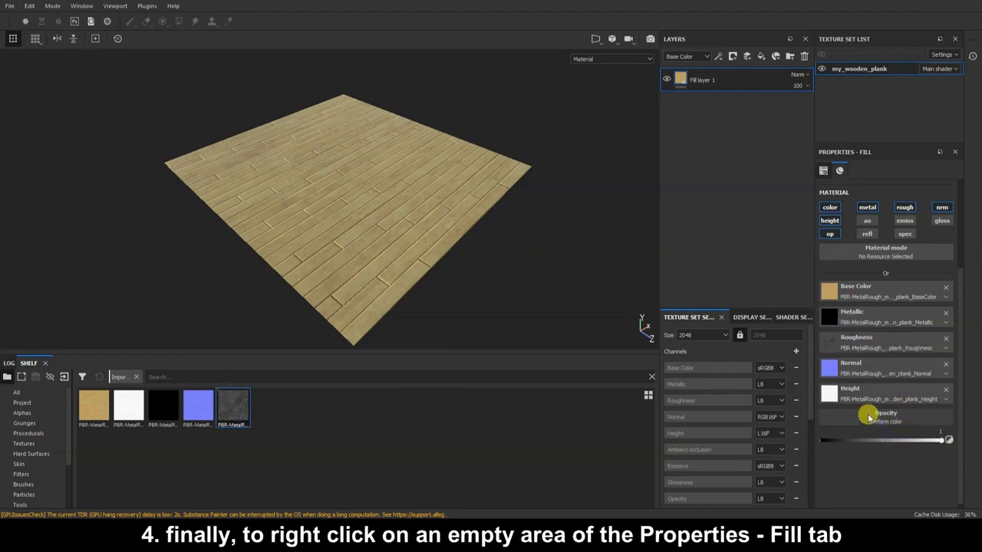
- Create a material preset from the fill layer's properties and open the options of the new preset in the shelf
right_click(857, 465)
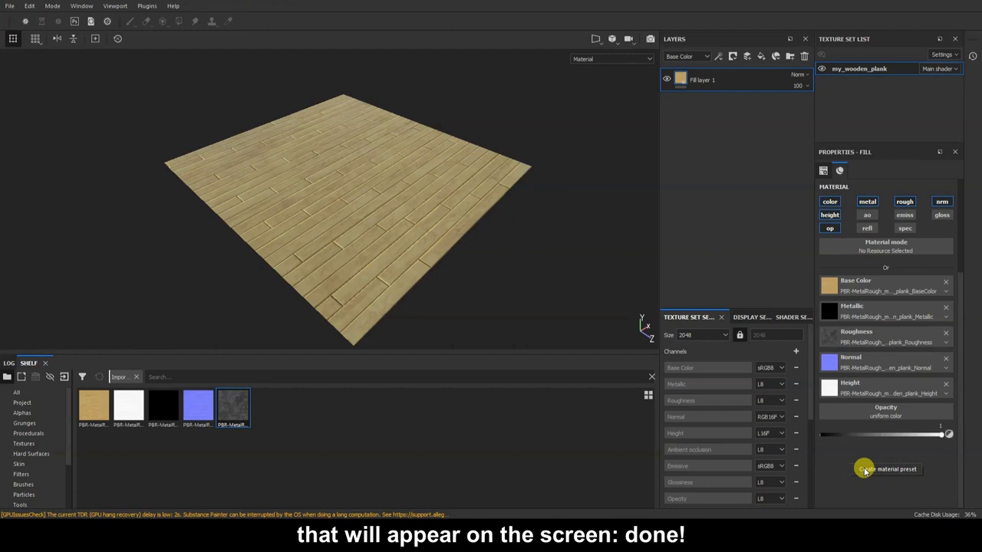
click(865, 469)
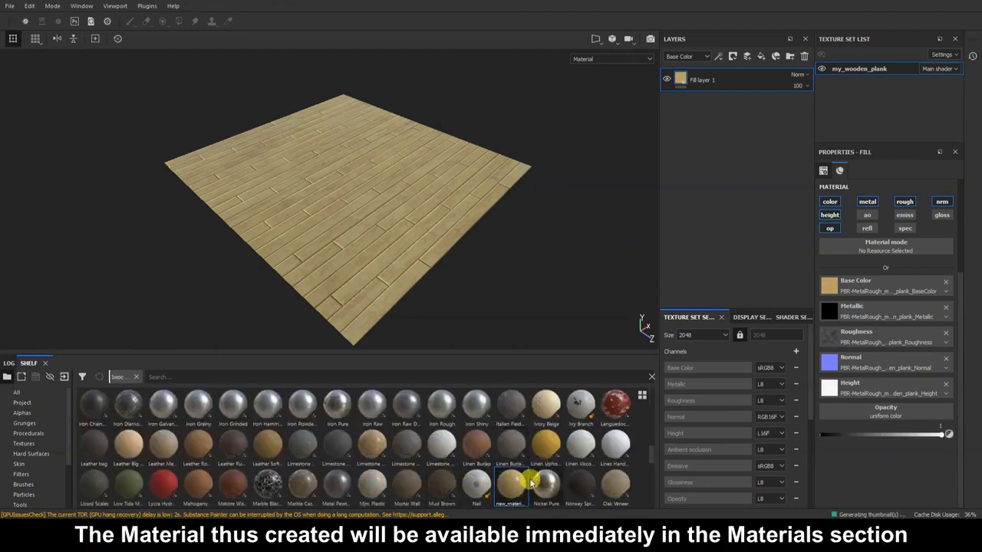
mouse_move(510, 495)
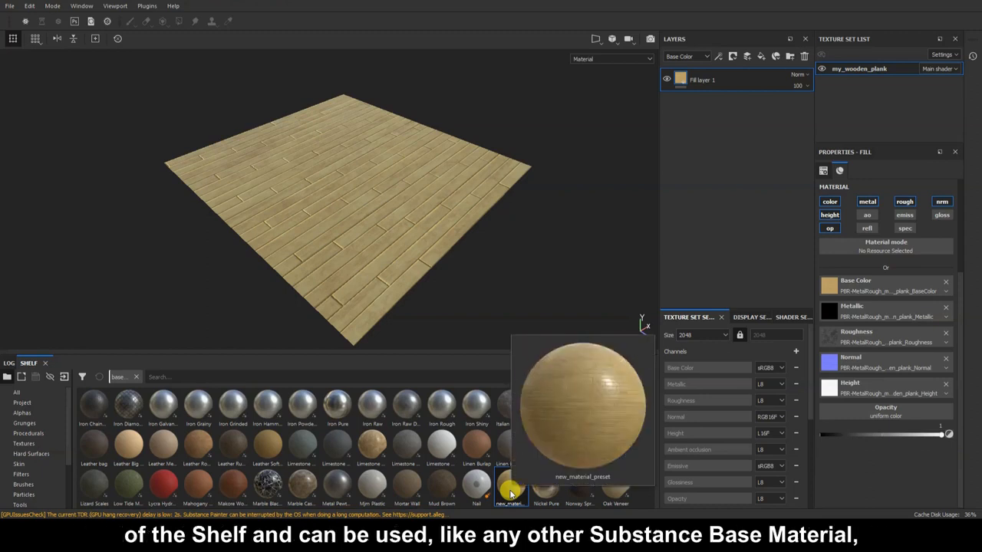
right_click(511, 494)
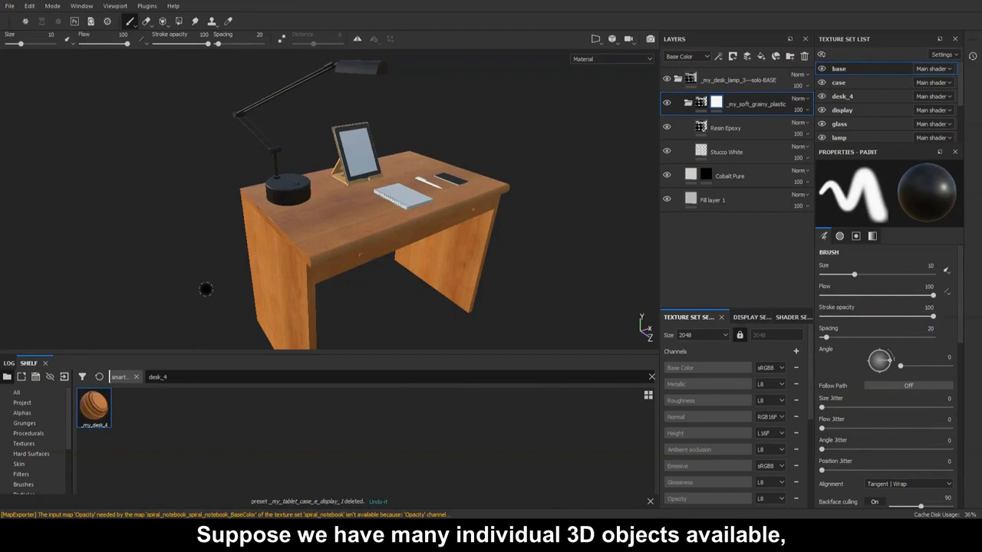
- Examine the desk scene from several angles and the layer stacks of the case, desk_4, display, glass and lamp texture sets
key(Tab)
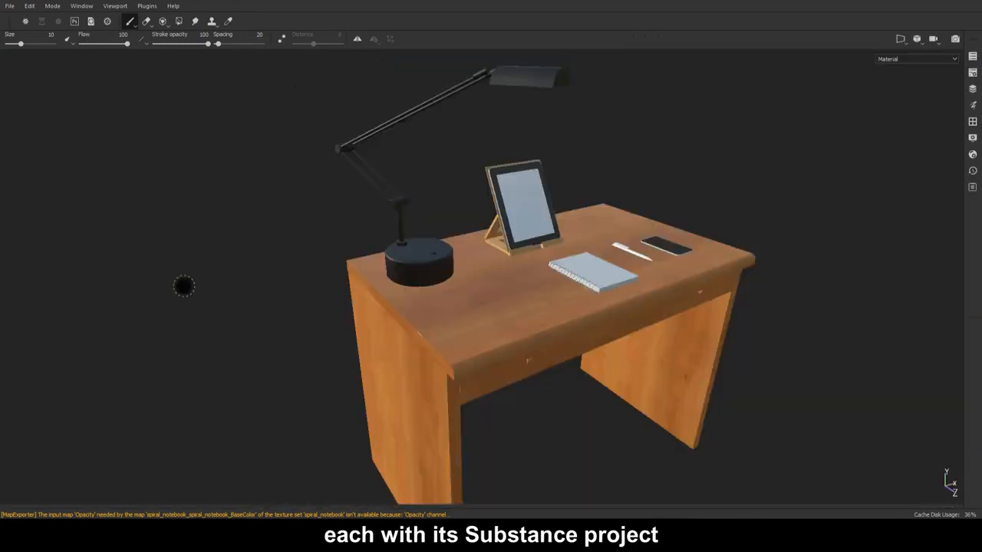
alt+drag(303, 289, 402, 291)
alt+middle_drag(402, 291, 359, 298)
key(Tab)
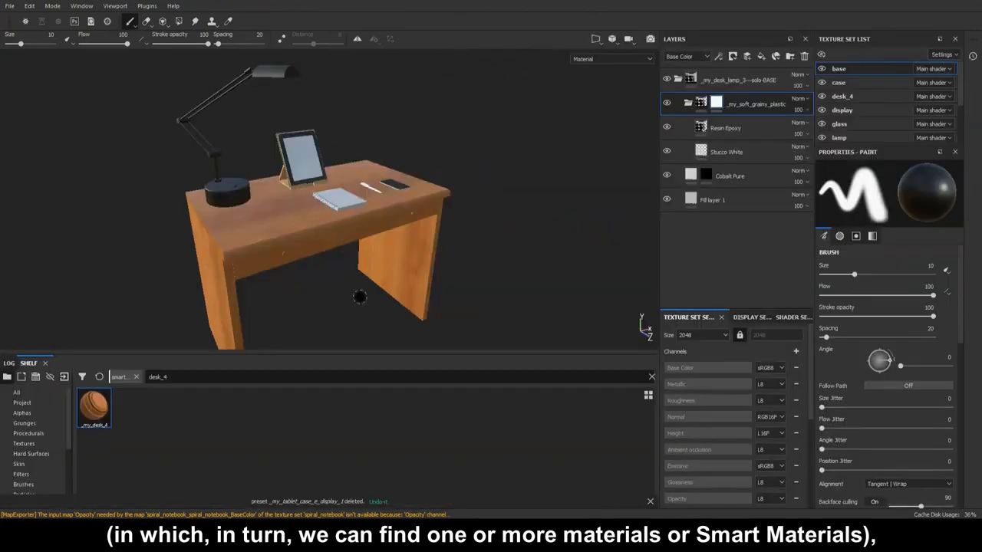
click(859, 83)
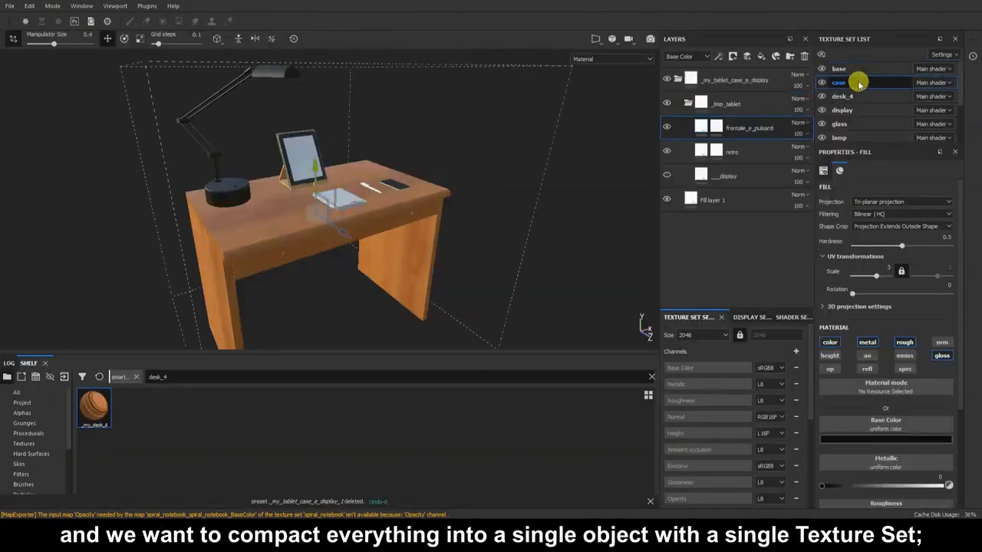
click(860, 97)
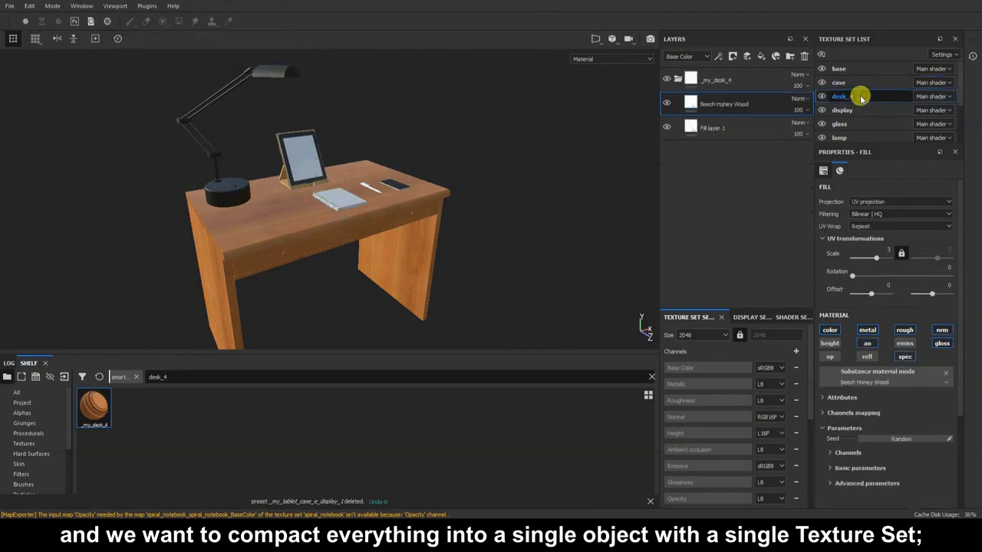
click(863, 110)
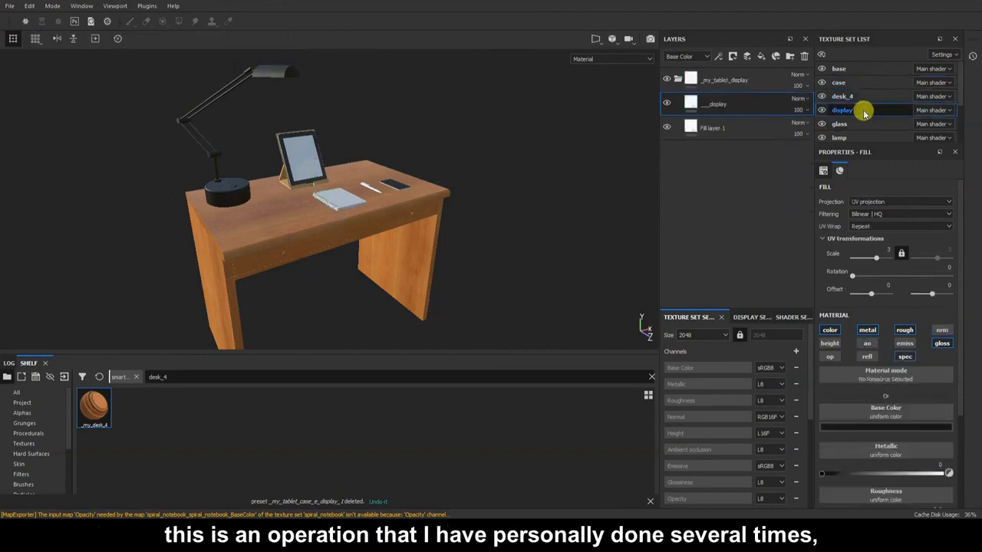
click(863, 124)
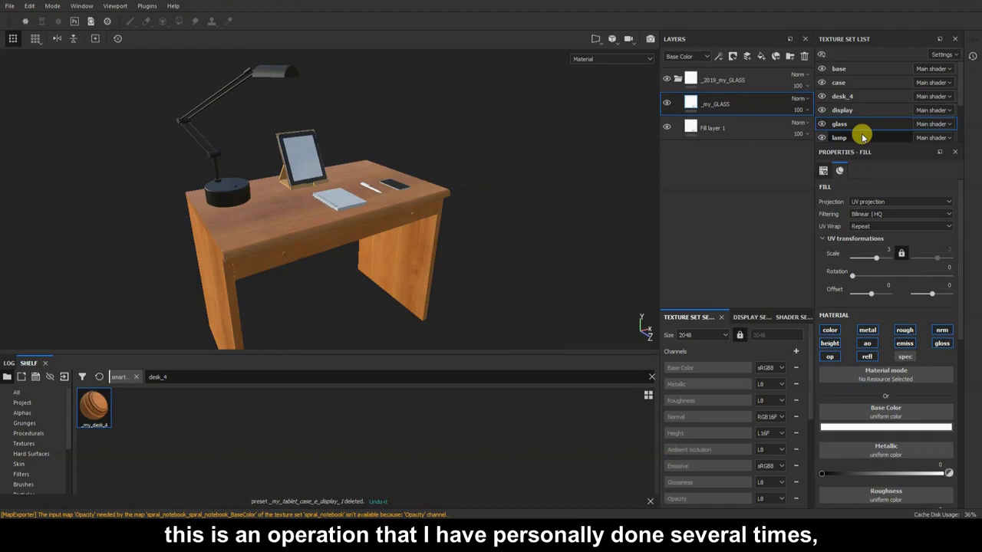
click(863, 138)
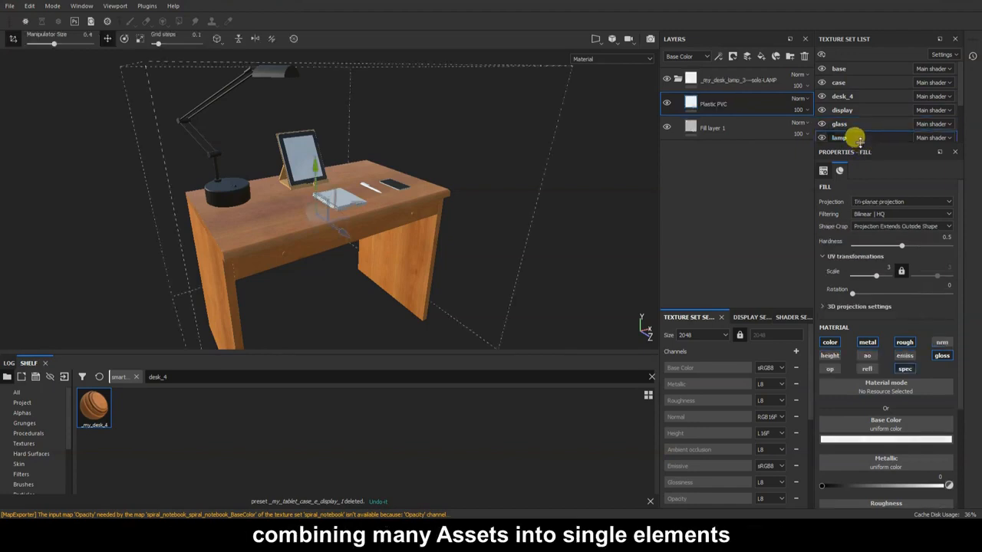
- Expand the texture set list and review the layers of pen_1, smartphone, spiral_notebook and tablet_desktop_stand
drag(858, 143, 860, 230)
click(858, 152)
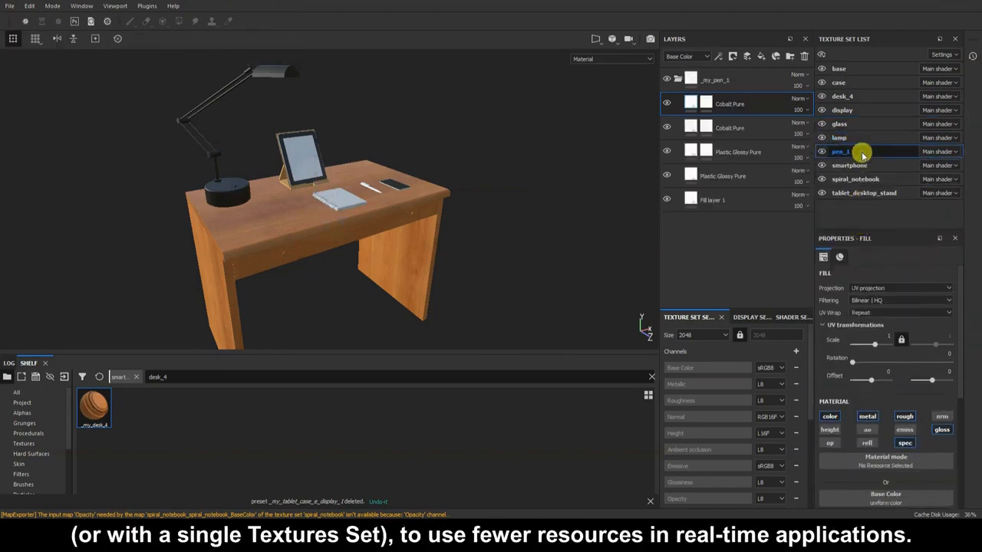
click(890, 166)
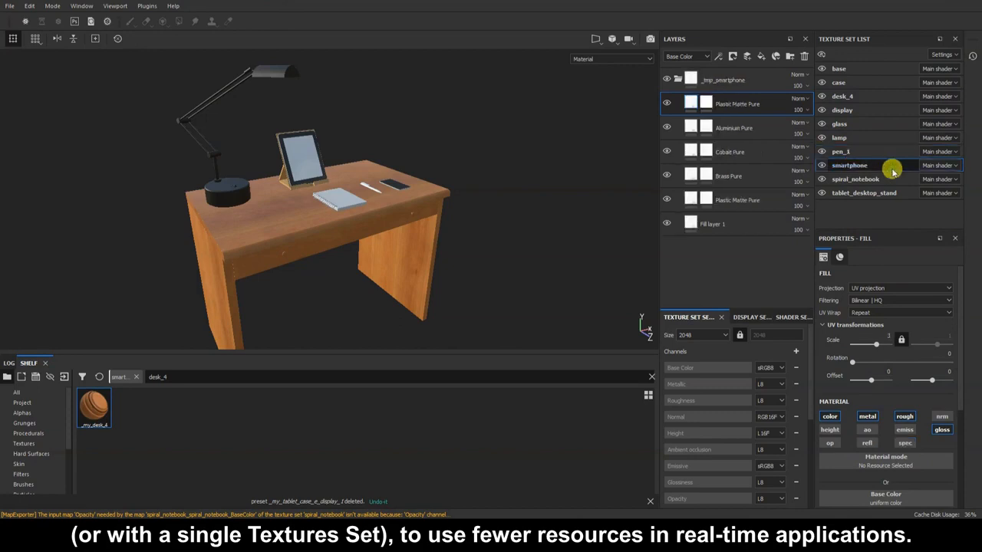
click(892, 179)
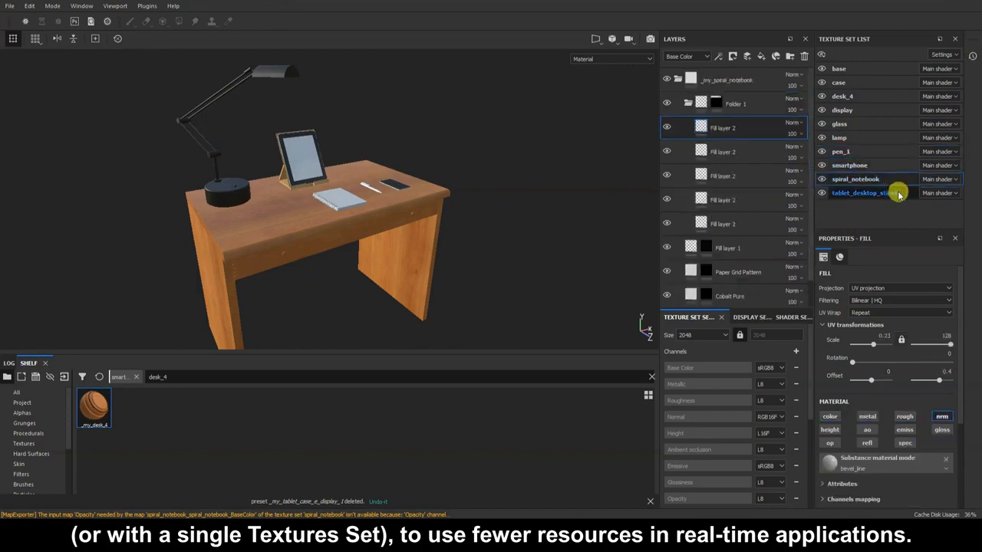
click(899, 193)
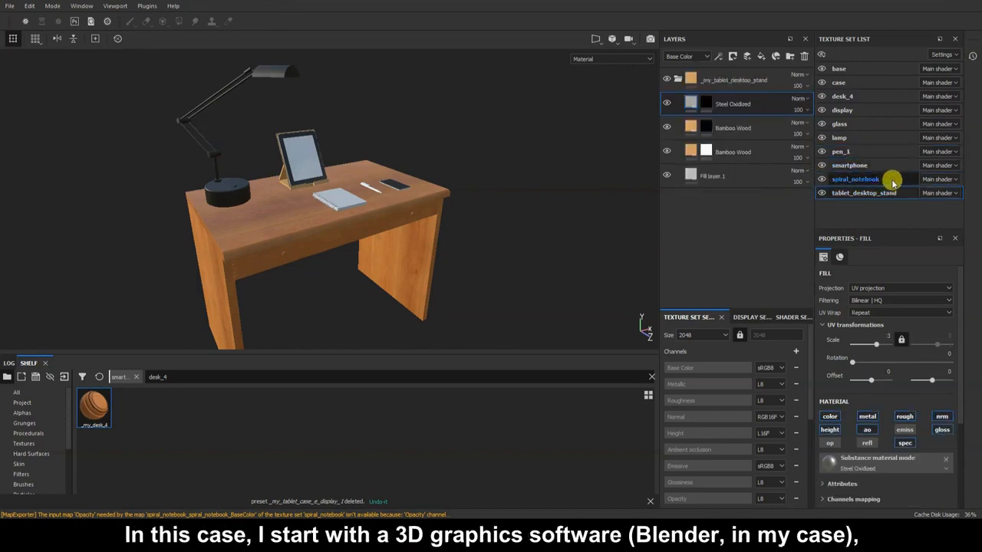
click(892, 180)
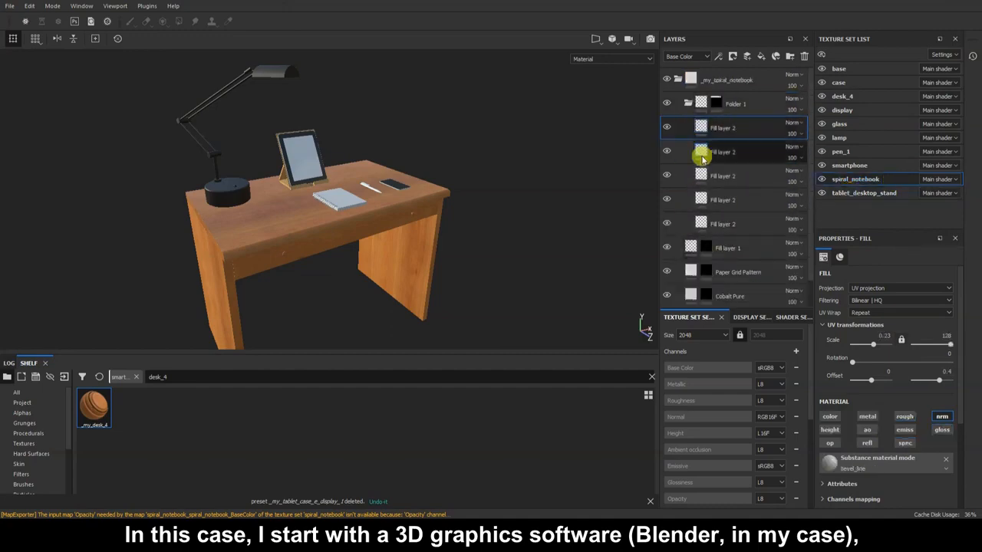
alt+drag(637, 238, 482, 256)
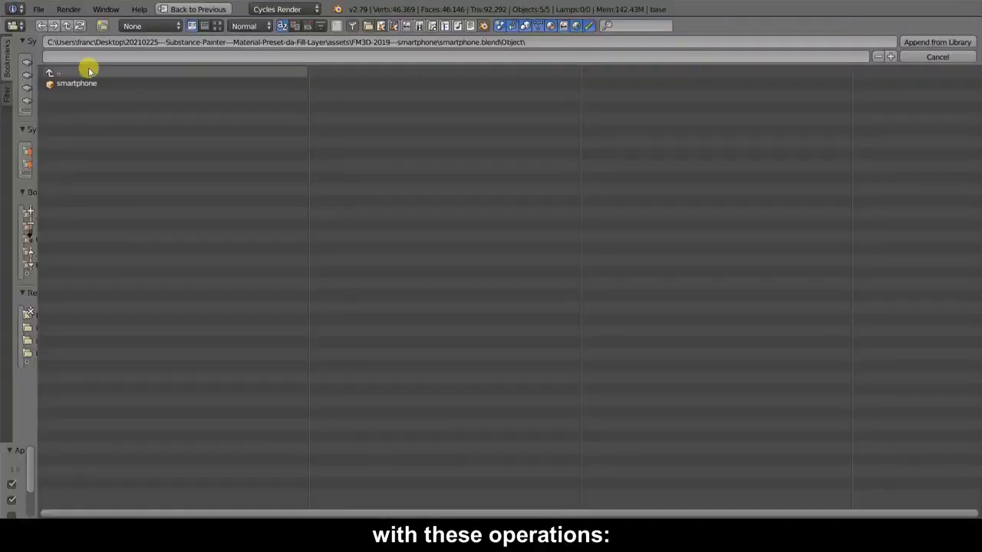
- In Blender, append the spiral_notebook object from spiral_notebook.blend and place it in the desk scene
click(120, 129)
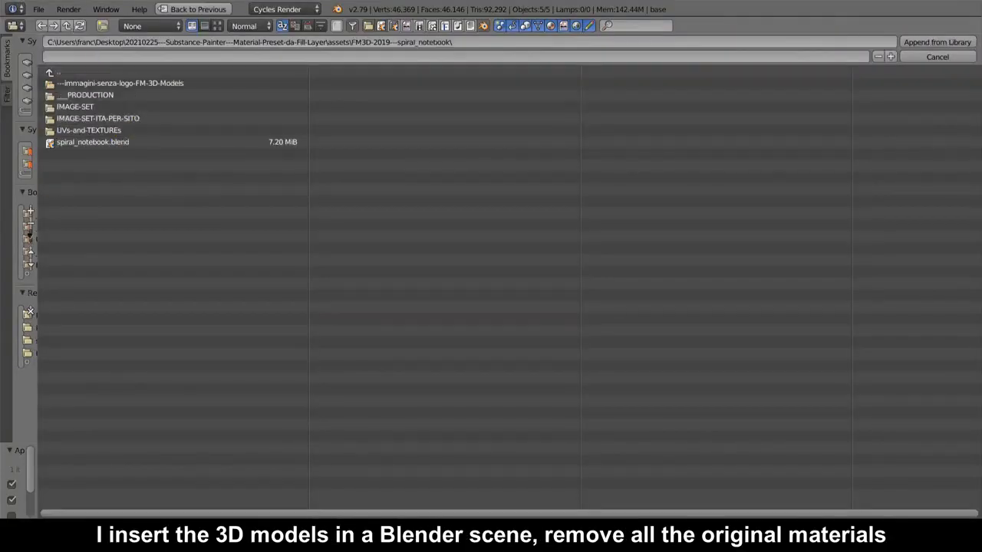
click(103, 143)
click(103, 153)
double_click(283, 84)
click(492, 508)
key(g)
click(403, 303)
- Append all objects of the tablet and its desktop stand from their blend file into the scene
click(39, 9)
click(99, 219)
click(112, 72)
click(112, 142)
click(99, 142)
click(99, 155)
key(a)
click(929, 40)
- Try to reposition the appended tablet objects on the desk
key(g)
click(298, 303)
key(ctrl+z)
- Replace the spiral notebook's material with PBR-4 and rename that material PBR_material
key(z)
shift+middle_drag(184, 491, 340, 320)
scroll(339, 319, up, 7)
shift+right_click(201, 168)
key(z)
scroll(171, 329, down, 6)
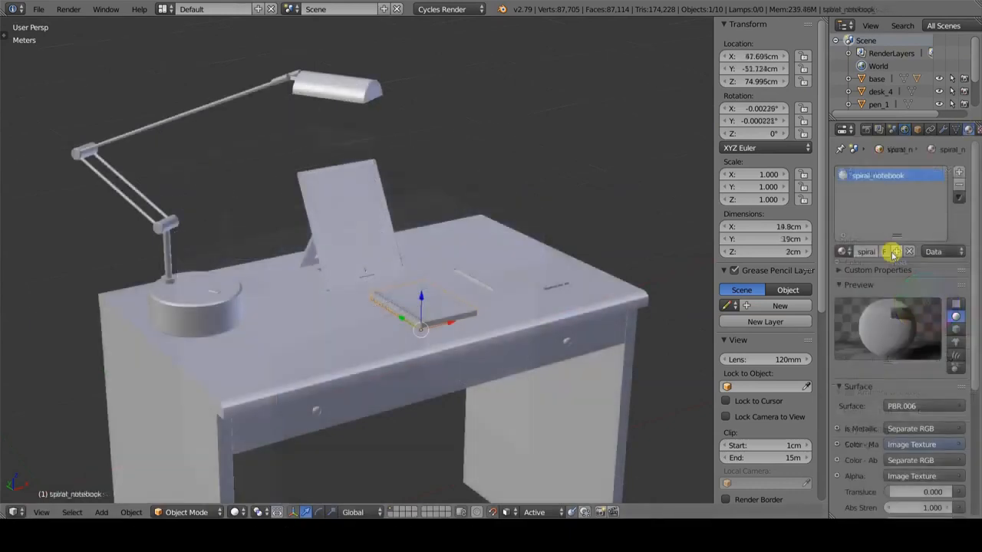
click(844, 252)
click(751, 341)
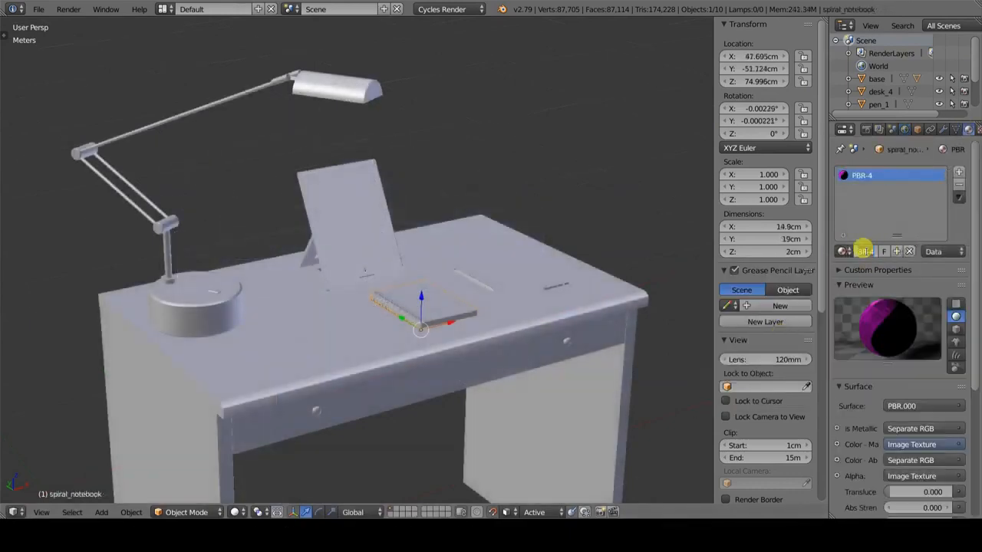
text(PBR_material)
click(506, 309)
- Assign PBR_material to the desk in place of its original material
key(z)
right_click(501, 337)
click(843, 252)
click(756, 343)
- Link the spiral notebook's material to the smartphone, the pen and the lamp base, and check the desk's material
right_click(534, 285)
shift+right_click(468, 291)
shift+right_click(238, 313)
shift+right_click(390, 315)
key(ctrl+l)
click(401, 352)
right_click(357, 365)
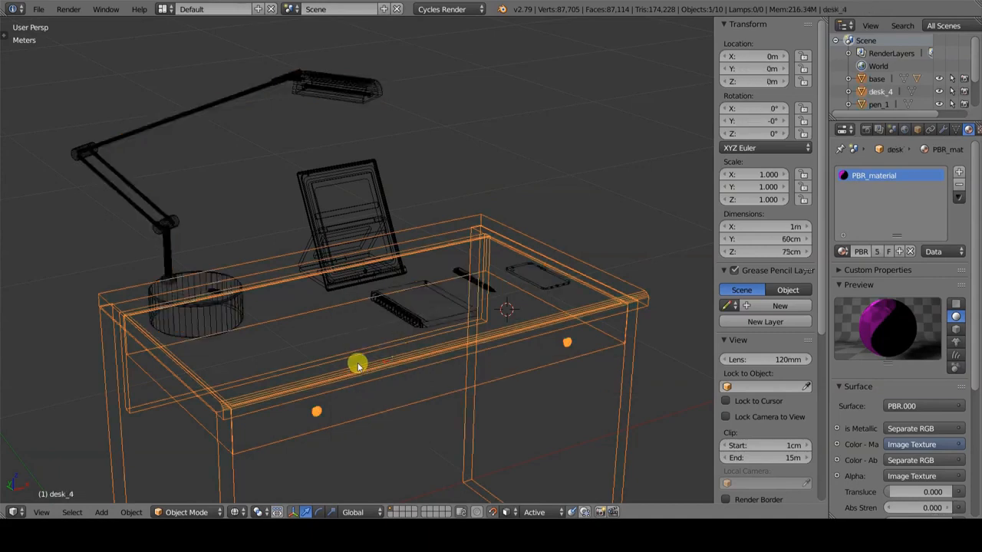
- Assign PBR_material to the lamp head object and check the materials on the smartphone and the desk
right_click(350, 96)
right_click(350, 95)
click(844, 252)
click(755, 342)
right_click(538, 278)
right_click(491, 338)
- Assign PBR_material to the first two objects of the tablet and stand assembly
right_click(387, 275)
click(843, 251)
click(755, 342)
right_click(386, 268)
click(842, 251)
click(754, 343)
- Assign PBR_material to the remaining tablet objects, hiding each finished part along with the pen
right_click(393, 239)
right_click(393, 238)
click(842, 251)
click(755, 343)
key(h)
right_click(390, 227)
click(842, 251)
click(754, 343)
key(h)
right_click(477, 286)
key(h)
right_click(555, 284)
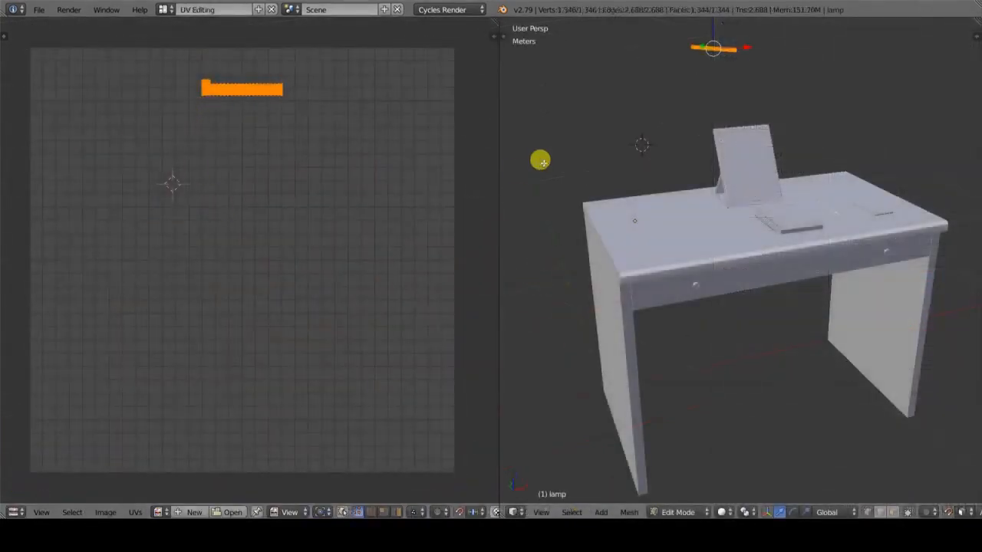
- Scale the UV layout of tablet_desktop_stand to 0.25 and move it to the left side of the UV space
key(Tab)
key(Tab)
text(s0.25)
key(Return)
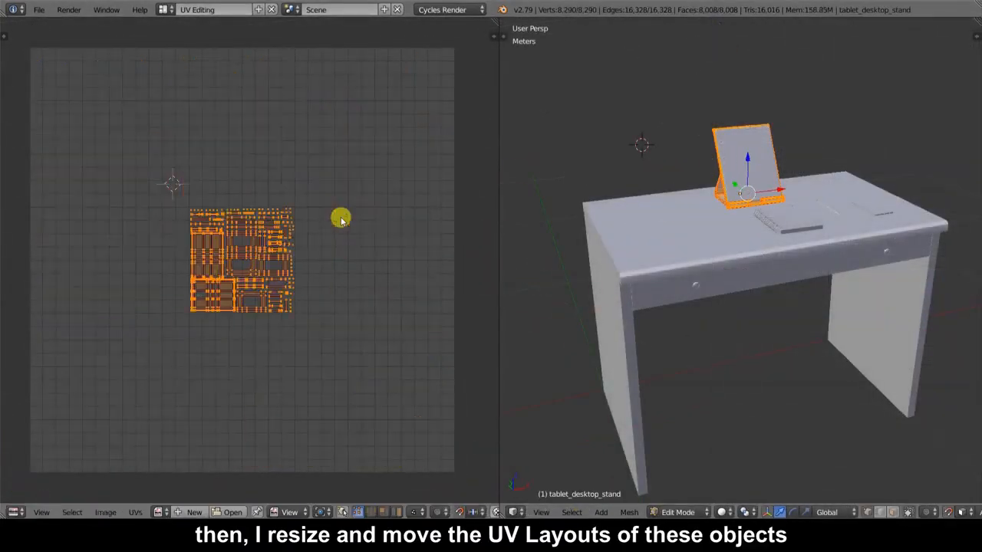
key(g)
click(209, 215)
key(Tab)
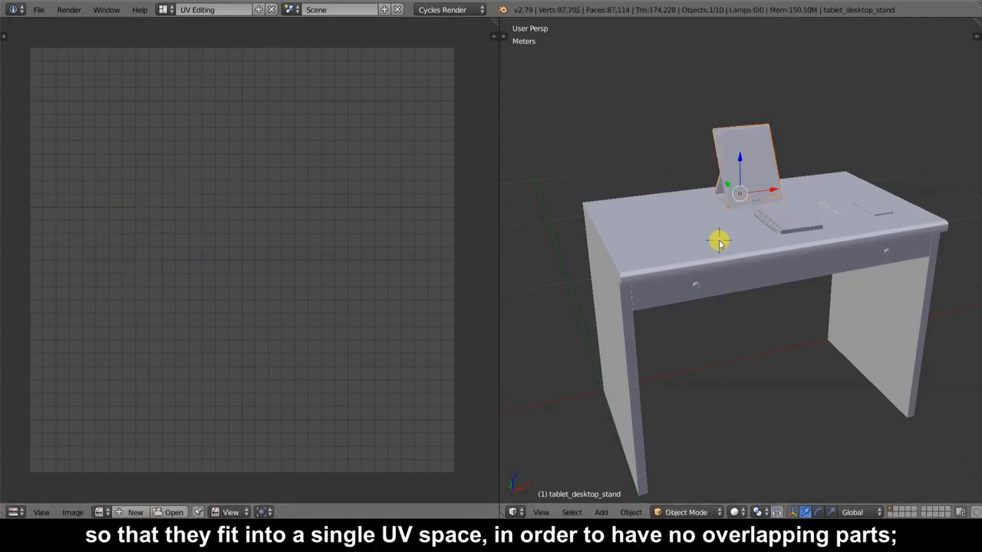
- Scale the tablet case's UV layout to 0.25 and move it to the right side of the UV space
right_click(742, 196)
key(Tab)
text(s0.25)
key(Return)
key(g)
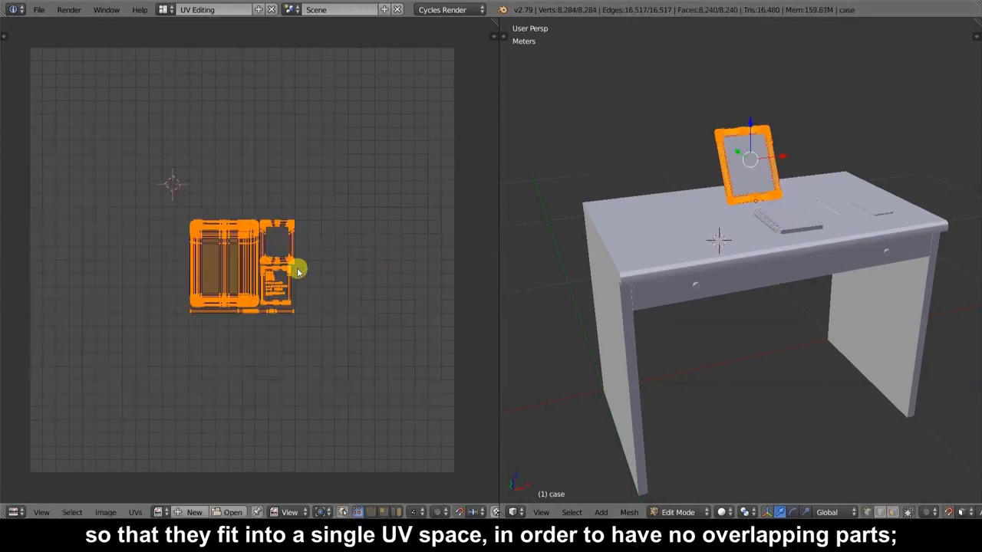
click(434, 263)
key(Tab)
- Hide the tablet case, then scale down the UV layout of the tablet's screen panel and move it to a free area
click(653, 158)
key(h)
right_click(740, 162)
key(Tab)
text(s0225)
key(Return)
key(g)
click(265, 248)
key(Tab)
- Scale the spiral notebook's UV layout to 0.25, move it to the lower left of the UV space, and hide the notebook
right_click(775, 219)
key(Tab)
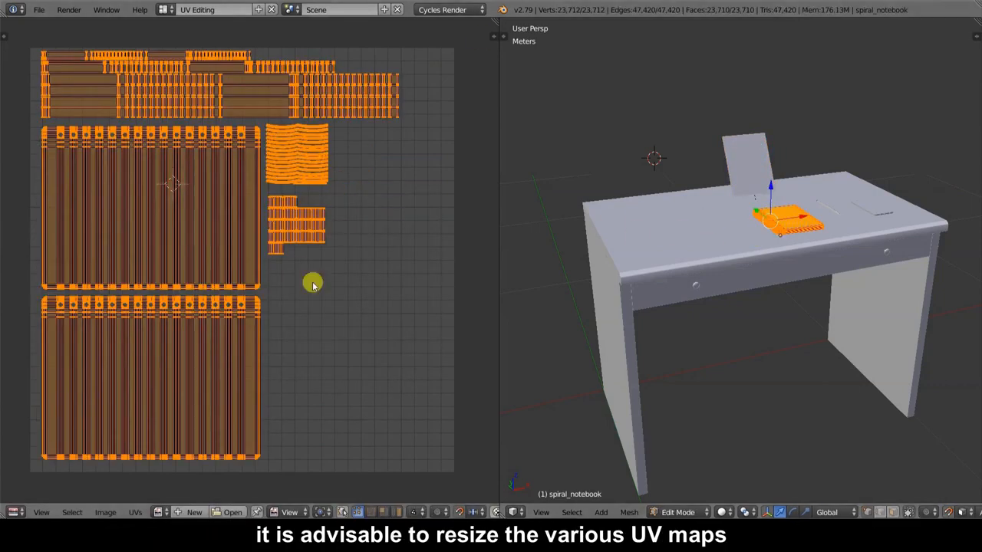
text(s0.25)
key(Return)
key(g)
click(184, 416)
key(Tab)
click(763, 258)
key(h)
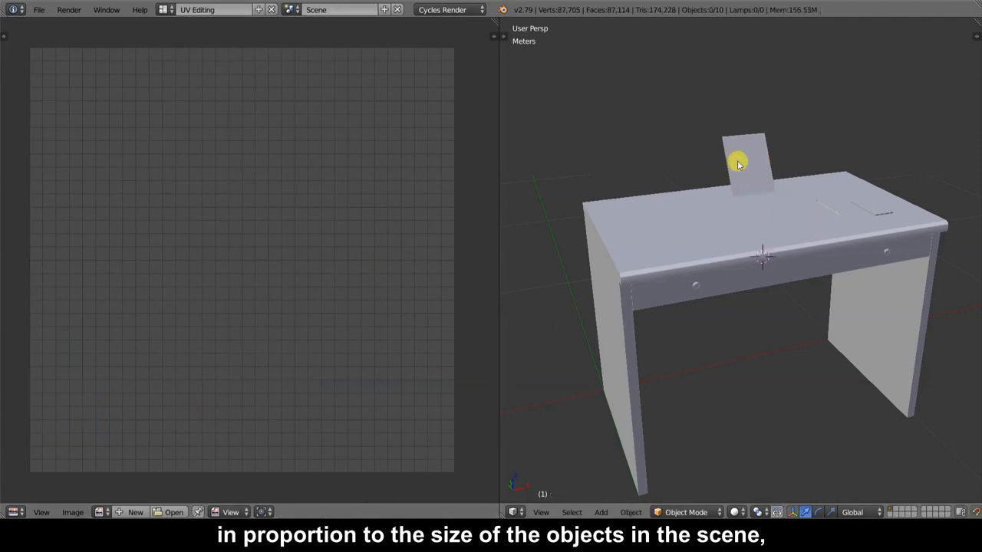
- Hide the remaining tablet panel, then scale pen_1's UV layout to 0.07 and place it in the upper part of the UV space
right_click(738, 163)
key(h)
key(Tab)
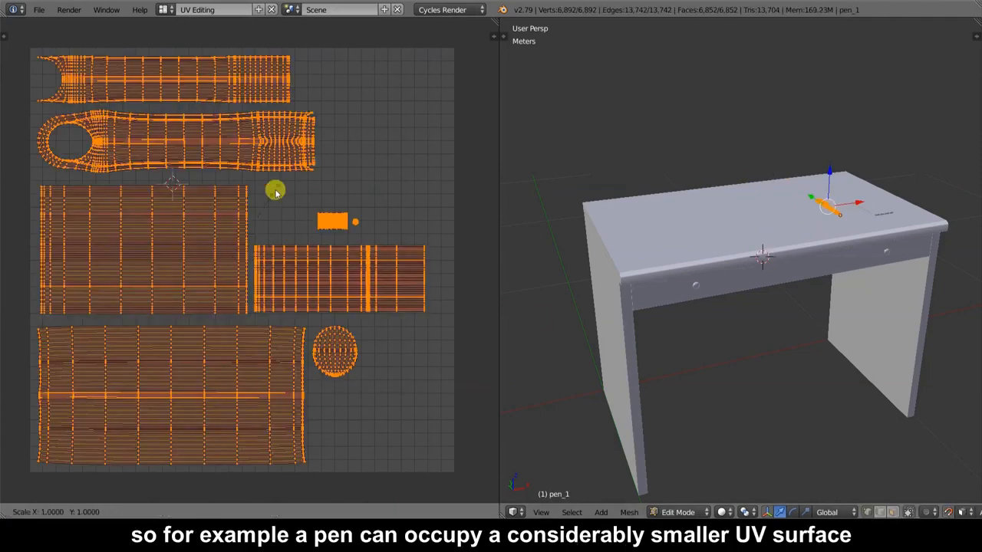
text(s0.07)
key(Return)
key(g)
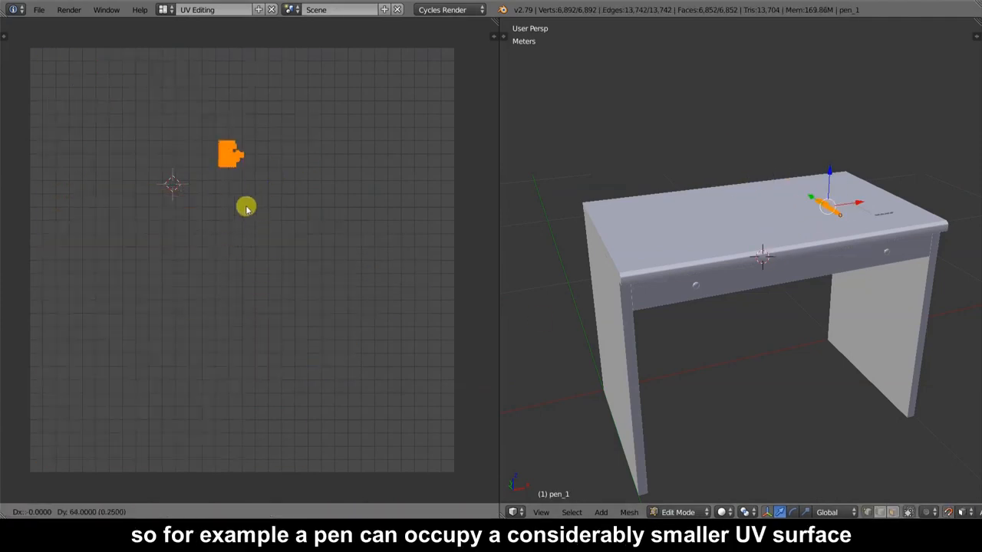
click(219, 205)
key(Tab)
- Unhide all objects, outline the lamp base's UV layout with the grease pencil, and hide the lamp base
click(641, 300)
key(alt+h)
right_click(625, 216)
key(Tab)
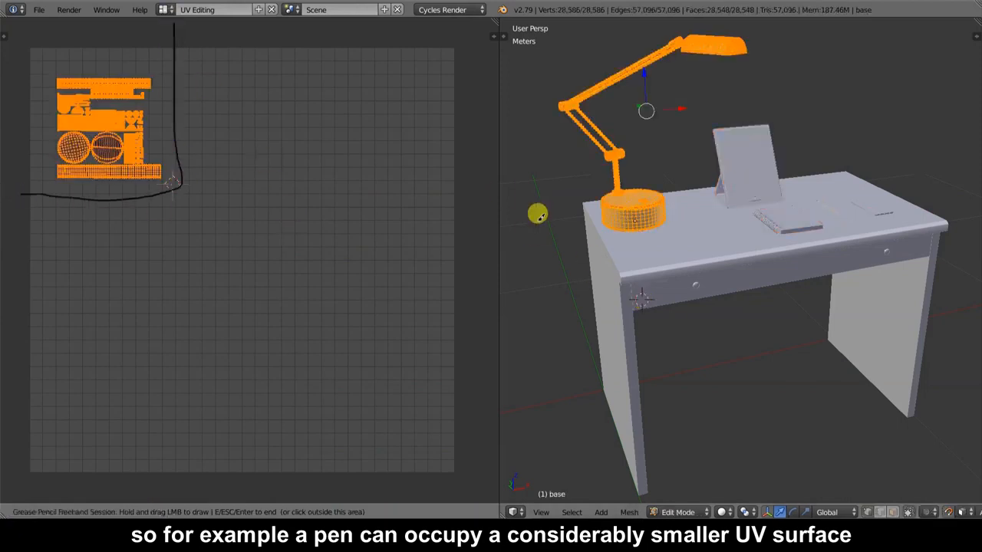
key(Tab)
click(675, 148)
key(h)
- Outline the tablet case's UV area at the right edge of the UV space with the grease pencil
right_click(726, 154)
key(Tab)
key(d)
mouse_move(313, 207)
mouse_down()
mouse_move(457, 327)
mouse_move(451, 210)
mouse_up()
key(Tab)
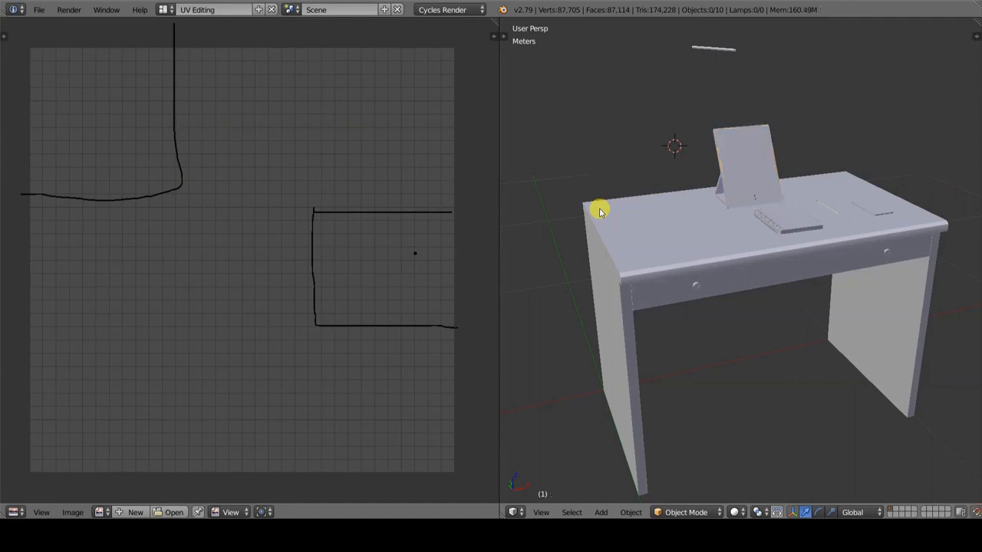
- Outline the glass object's UV area in the middle of the UV space with the grease pencil
right_click(719, 170)
key(Tab)
key(d)
drag(312, 212, 219, 216)
drag(313, 307, 314, 311)
key(Tab)
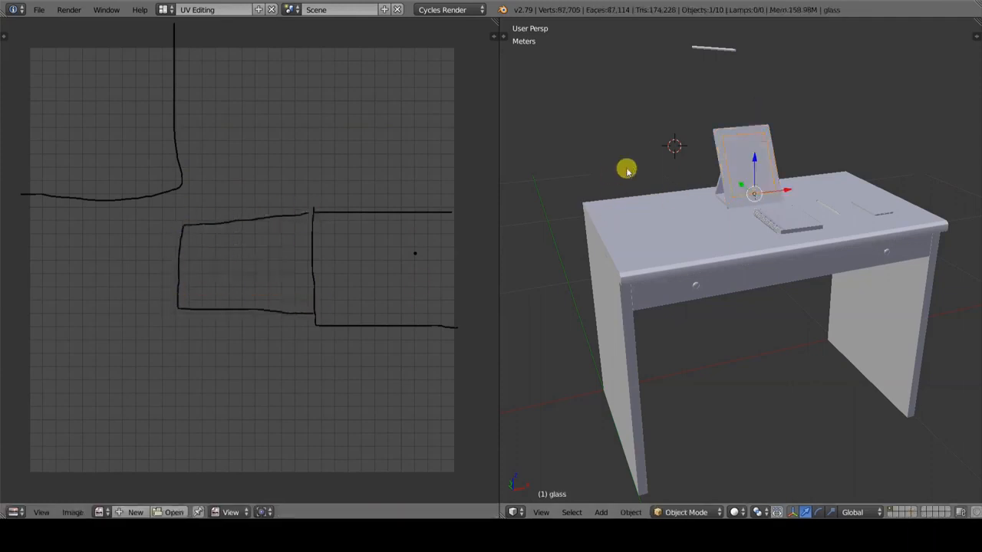
- Scale down the tablet display's UV layout and place it above the glass outline in the UV space
right_click(725, 162)
key(Tab)
key(s)
click(285, 222)
key(g)
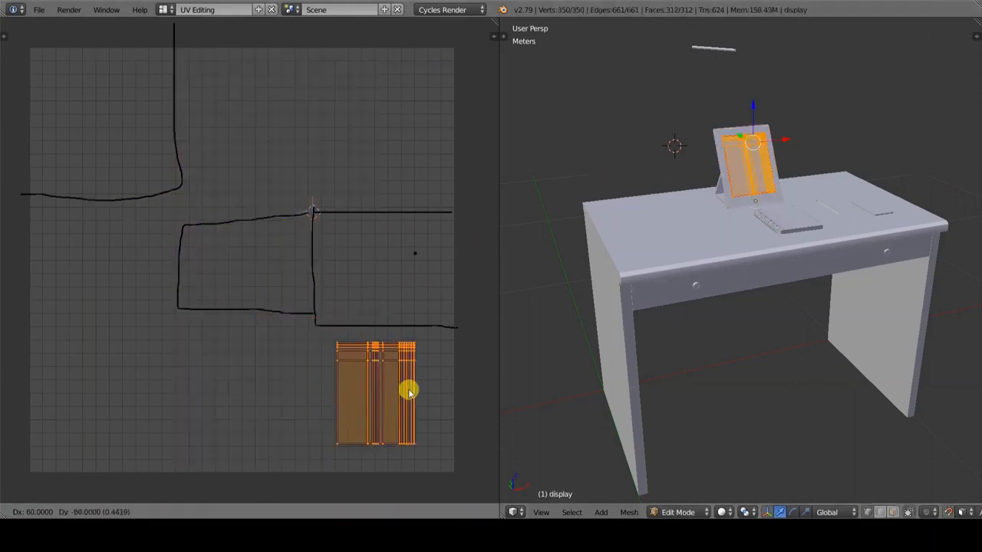
click(275, 399)
key(g)
click(269, 164)
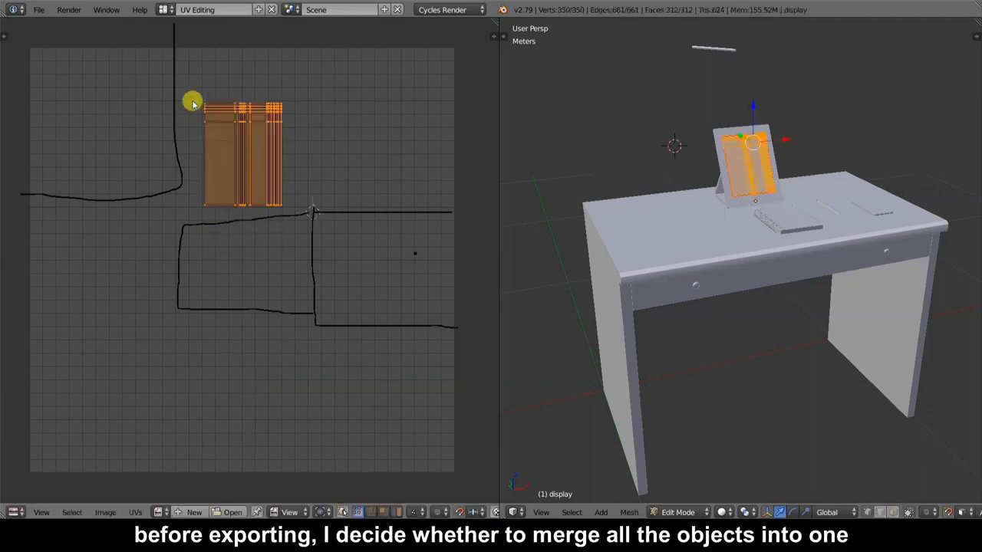
- Outline the tablet display's UV area above the glass outline with the grease pencil
key(d)
drag(193, 101, 190, 194)
key(Tab)
- Place the lamp's UV layout above the display outline at the top of the UV space and outline it with the grease pencil
right_click(713, 49)
key(Tab)
key(g)
click(243, 148)
key(d)
drag(196, 94, 197, 93)
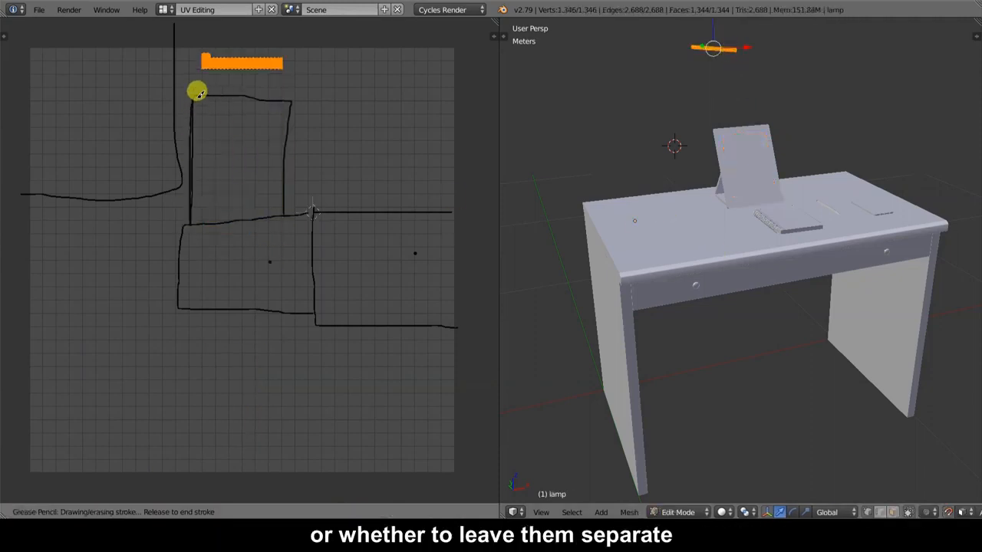
key(Escape)
key(Tab)
- Outline the tablet stand's UV area at the left edge of the UV space, below the lamp base, with the grease pencil
right_click(738, 190)
key(Tab)
drag(168, 310, 24, 324)
key(Escape)
key(Tab)
- Outline the spiral notebook's UV area in the lower-left corner of the UV space with the grease pencil
right_click(767, 213)
key(Tab)
key(d)
drag(135, 322, 135, 482)
click(180, 396)
key(Escape)
key(Tab)
- Scale the pen's UV layout by 2 and place it near the top of the UV space, beside the lamp's outline
right_click(833, 207)
right_click(830, 205)
key(Tab)
key(g)
click(335, 123)
key(s)
key(2)
key(Return)
key(g)
click(332, 146)
- Outline the pen's UV area with the grease pencil and hide the pen
key(d)
drag(288, 143, 390, 47)
key(Escape)
key(Tab)
key(h)
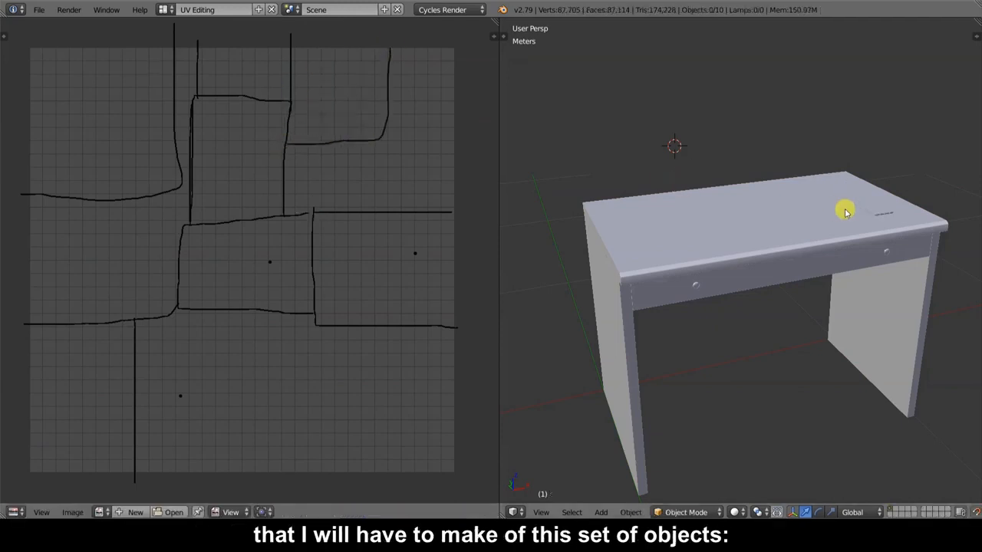
- Try scaling the smartphone's UV layout to 0.2 and placing it in the right part of the UV space
right_click(864, 205)
key(Tab)
text(s0.25)
key(Escape)
text(s0.2)
key(Return)
key(g)
click(401, 272)
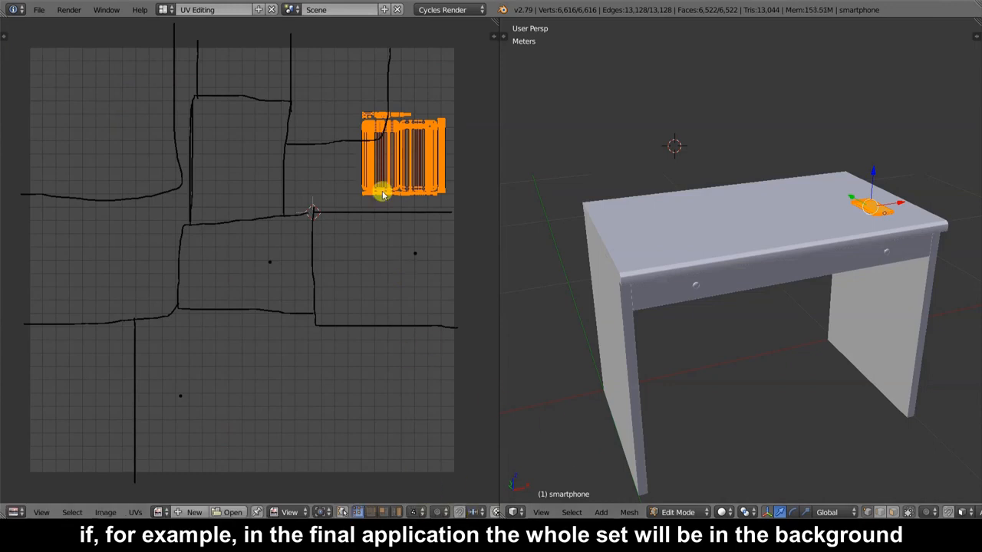
key(ctrl+z)
key(ctrl+z)
key(ctrl+z)
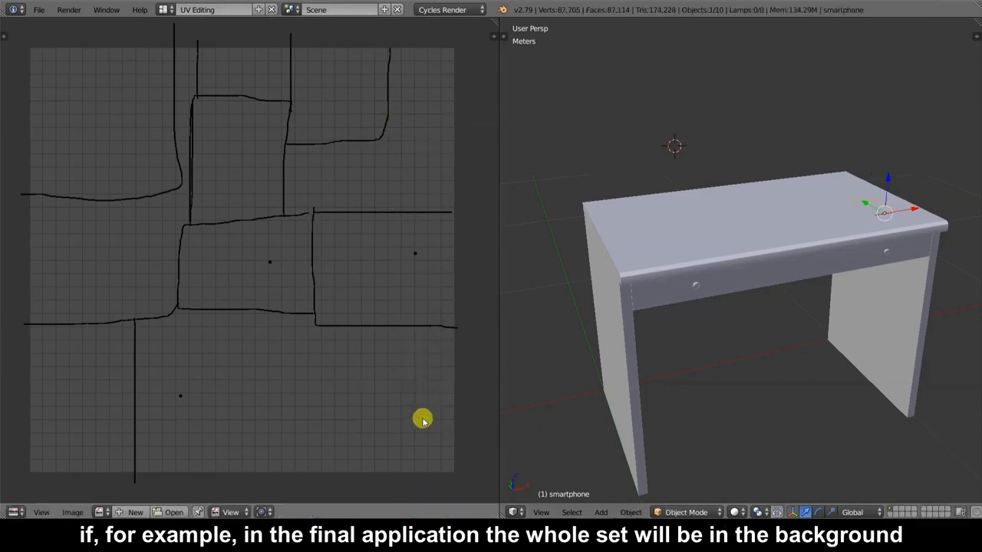
- Try scaling the desk's UV layout to 0.4 and moving it within the UV space
right_click(828, 247)
key(Tab)
text(s0.4)
key(Return)
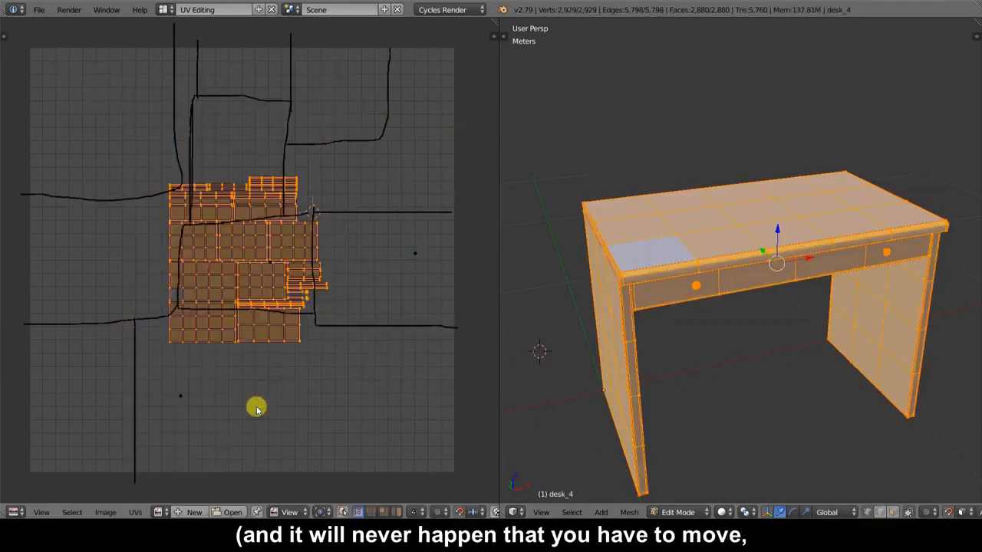
key(g)
key(ctrl+z)
key(ctrl+z)
key(ctrl+z)
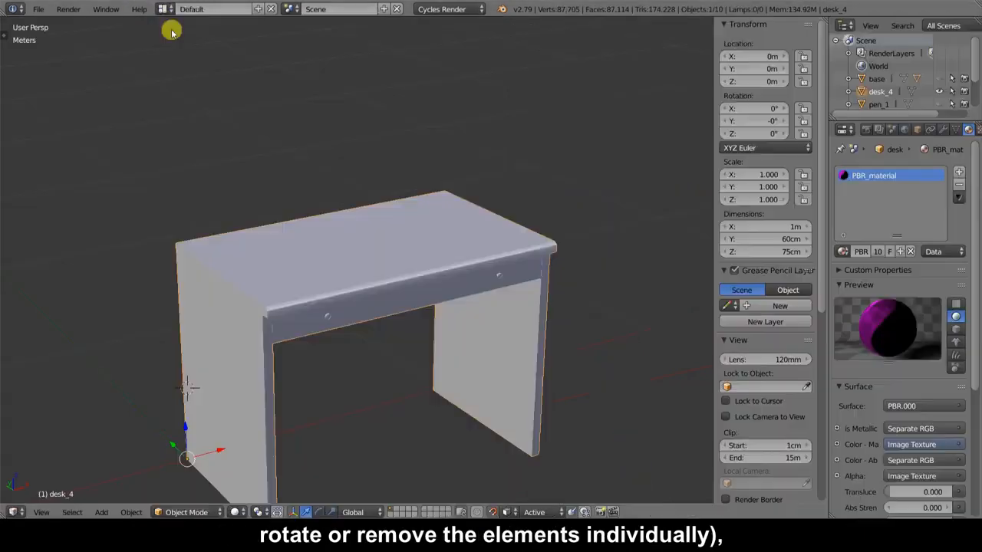
- Unhide all the hidden objects around the desk
shift+middle_drag(358, 281, 375, 176)
scroll(375, 178, up, 2)
scroll(375, 186, down, 1)
key(alt+h)
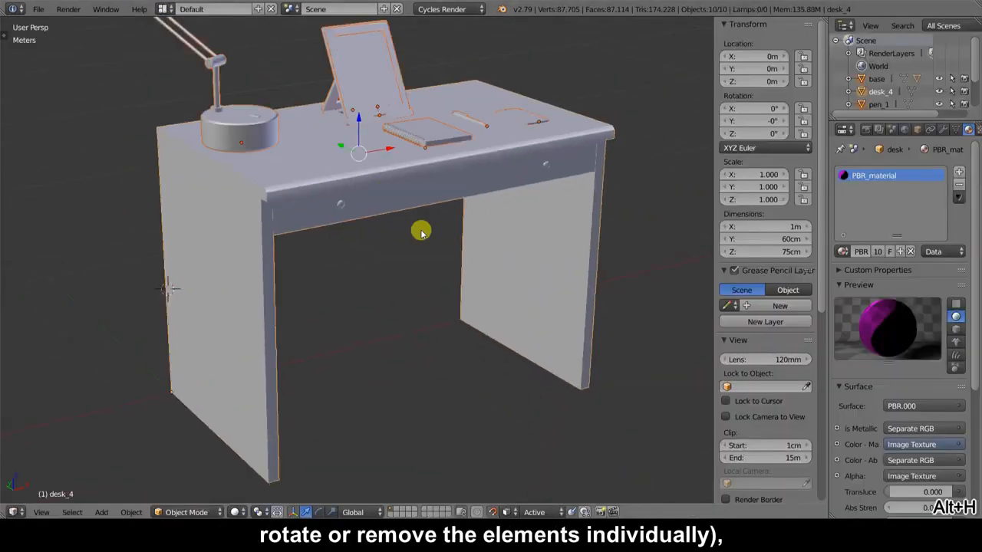
- Join all the objects into desk_4 and open the export options for the merged model
scroll(406, 245, down, 1)
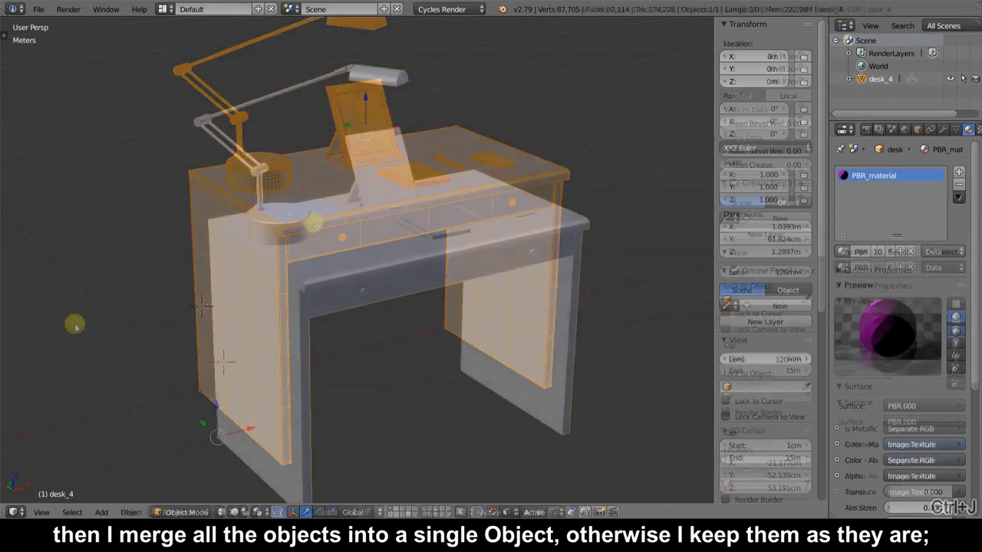
click(40, 9)
mouse_move(100, 263)
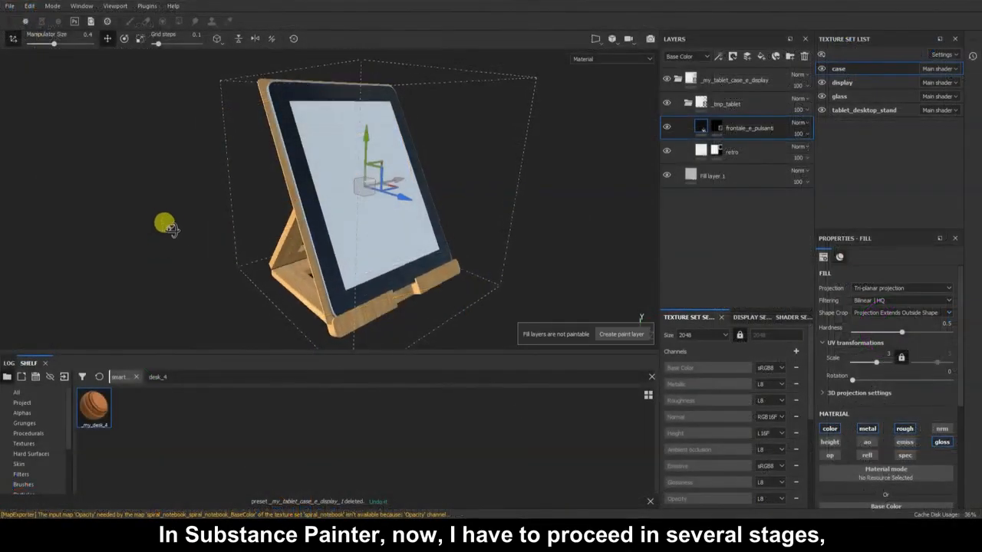
- Switch to Substance Painter and set the tablet project's texture export folder to TEXTURES inside 20210225---Substance-Painter---Material-Preset-da-Fill-Layer
click(10, 5)
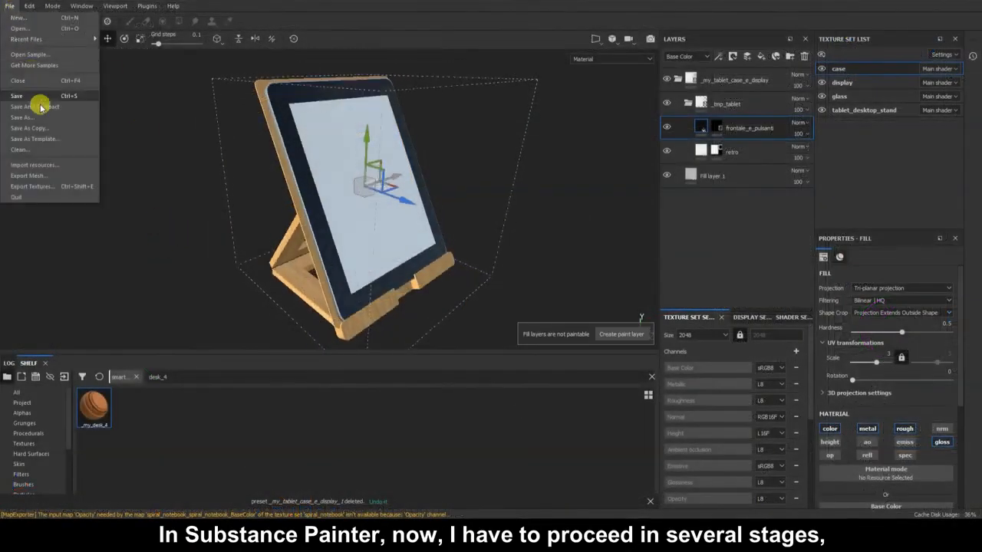
click(51, 186)
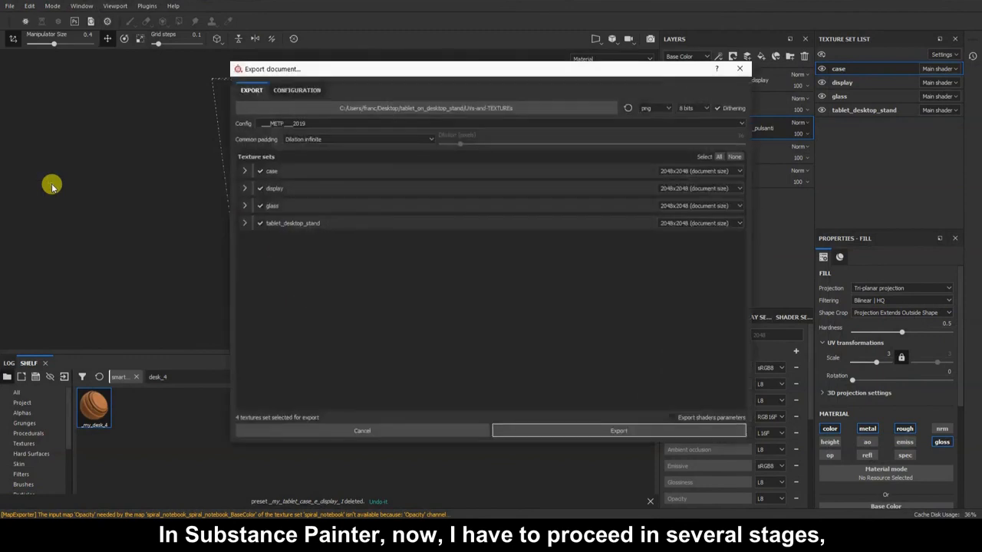
click(456, 111)
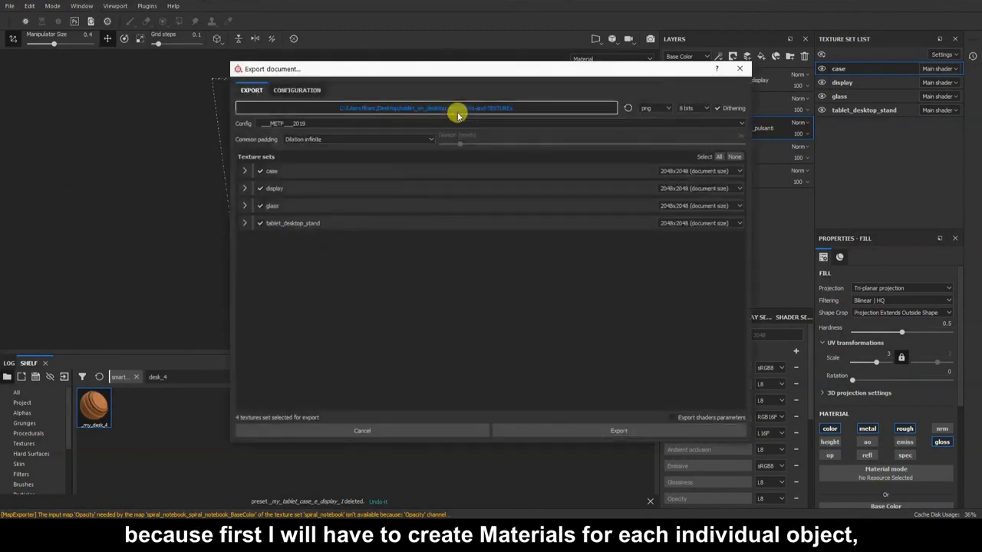
click(316, 102)
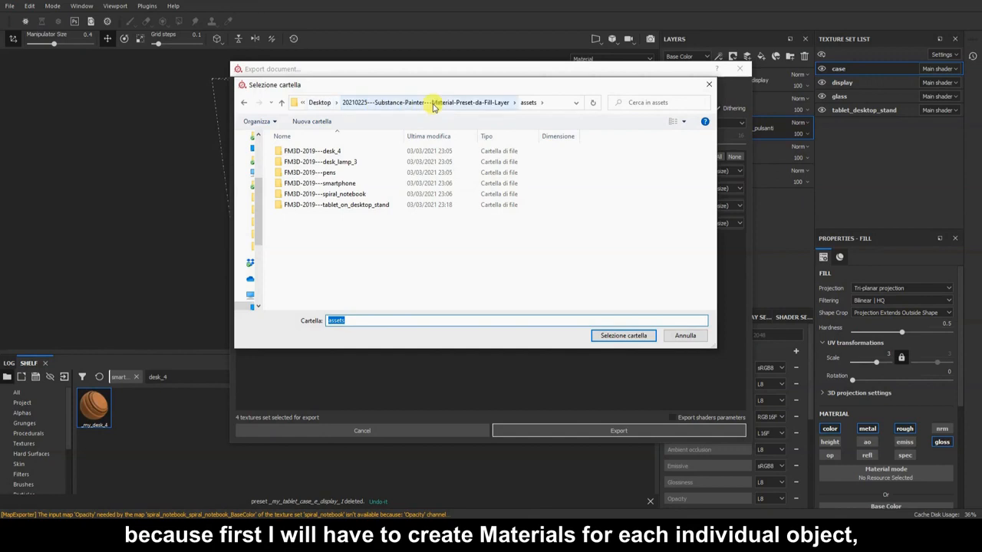
click(281, 102)
double_click(315, 171)
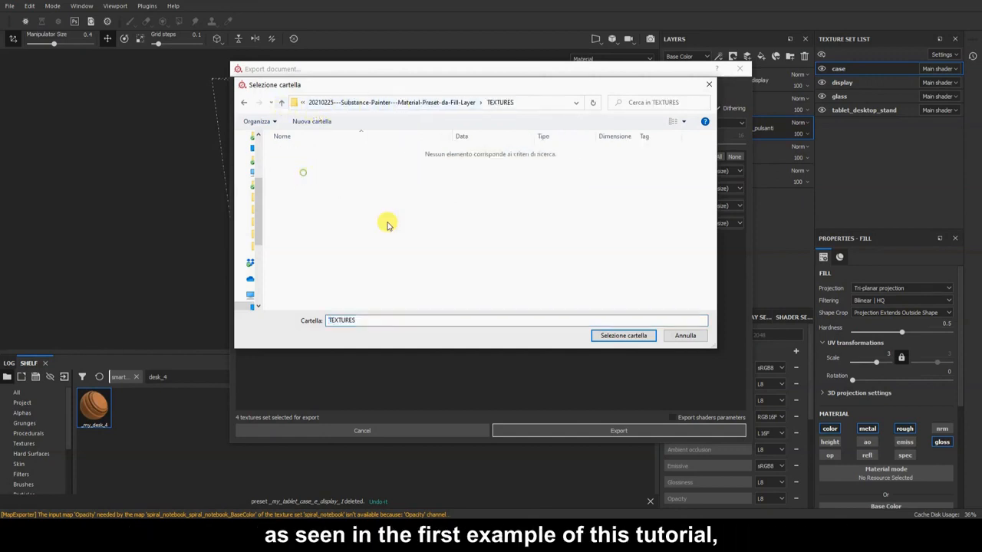
click(621, 340)
- Export all the tablet project's texture sets with the PBR MetalRough configuration
click(291, 124)
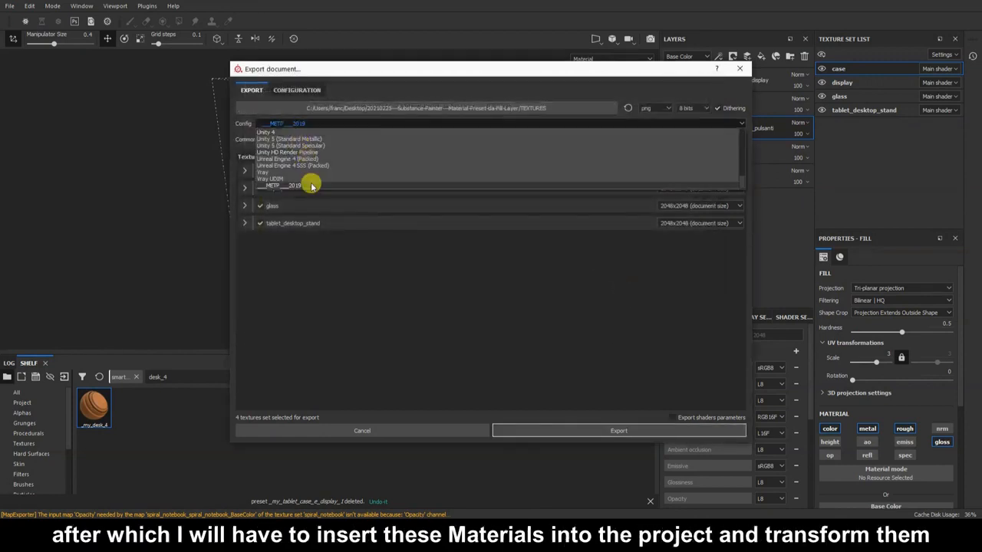
click(311, 145)
click(586, 427)
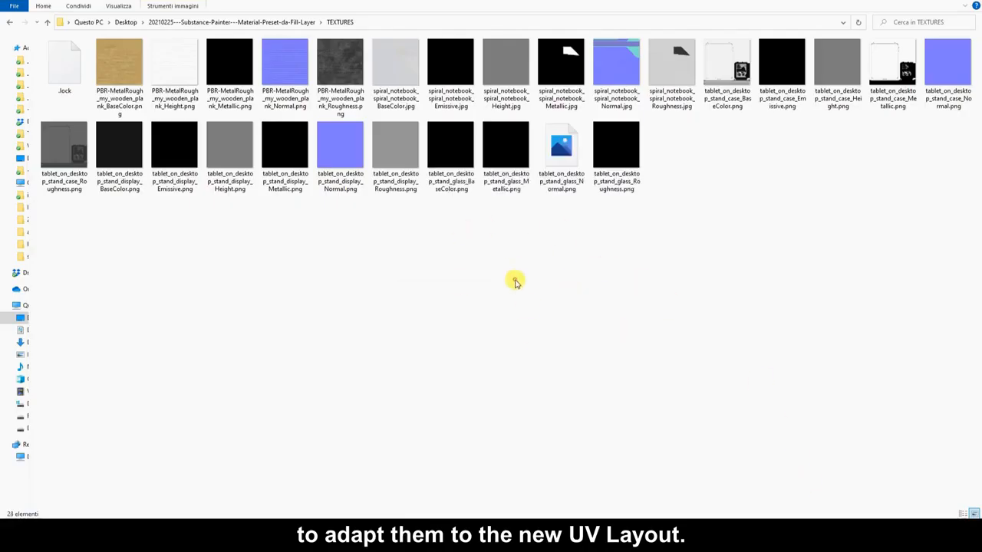
- Show the TEXTURES folder's files as a detailed list and widen the name column to read the full file names
right_click(514, 283)
mouse_move(515, 287)
click(561, 345)
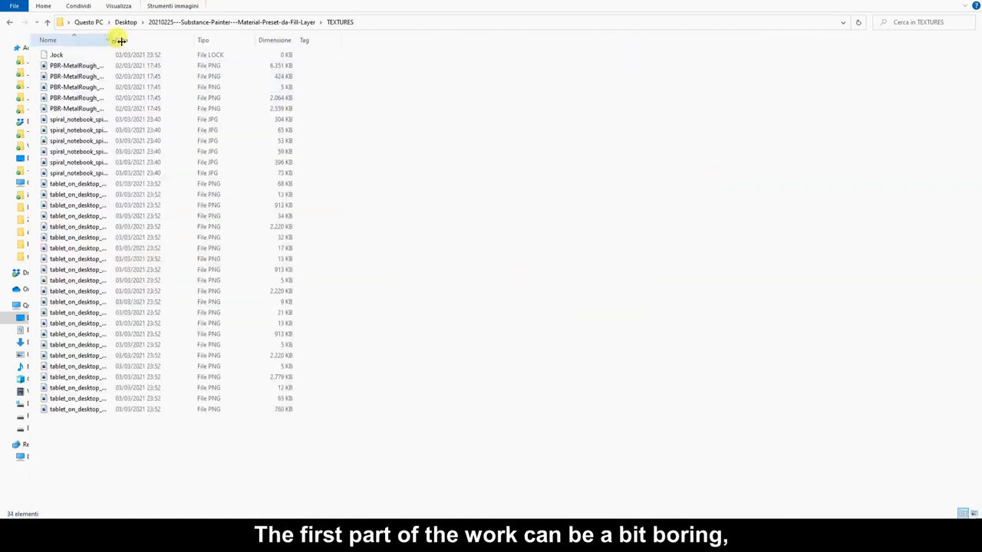
drag(121, 40, 367, 40)
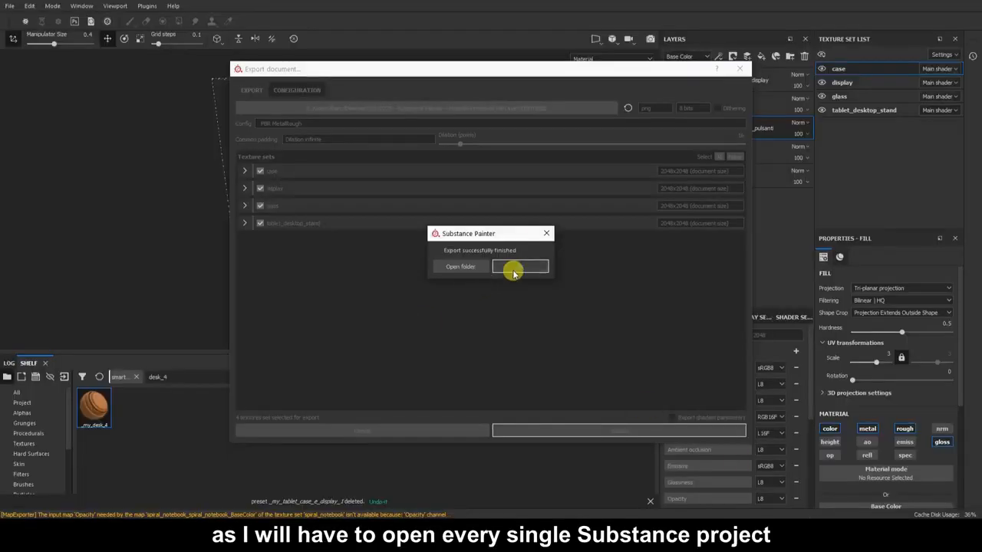
- Discard the tablet project's changes and open the spiral notebook project from the __PRODUCTION folder of FM3D-2019---spiral_notebook
click(513, 273)
key(ctrl+o)
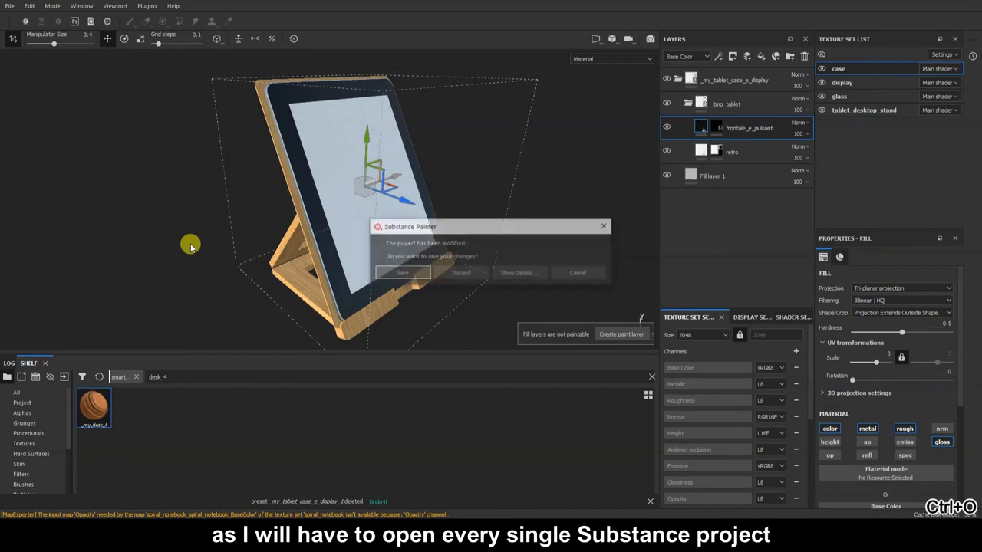
click(469, 274)
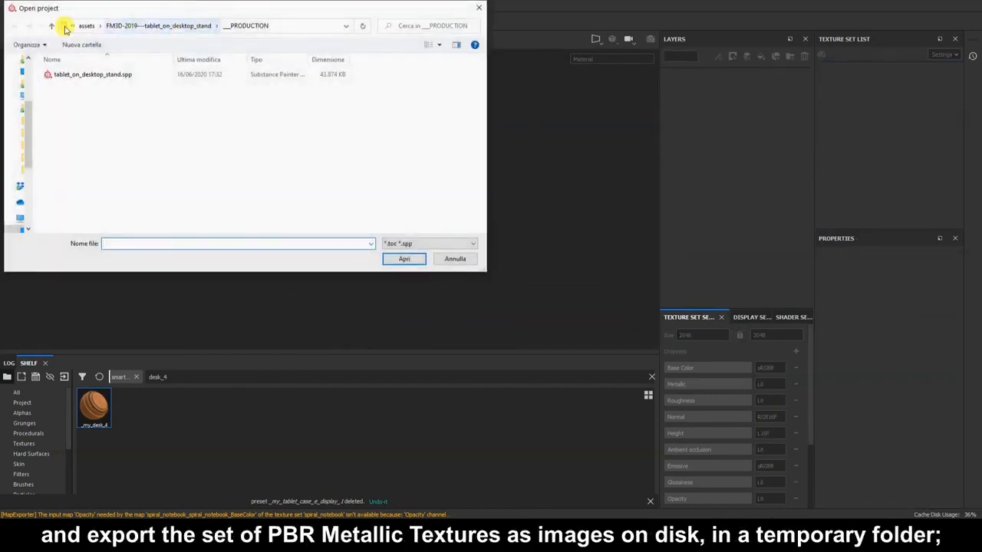
click(112, 25)
click(51, 26)
double_click(88, 123)
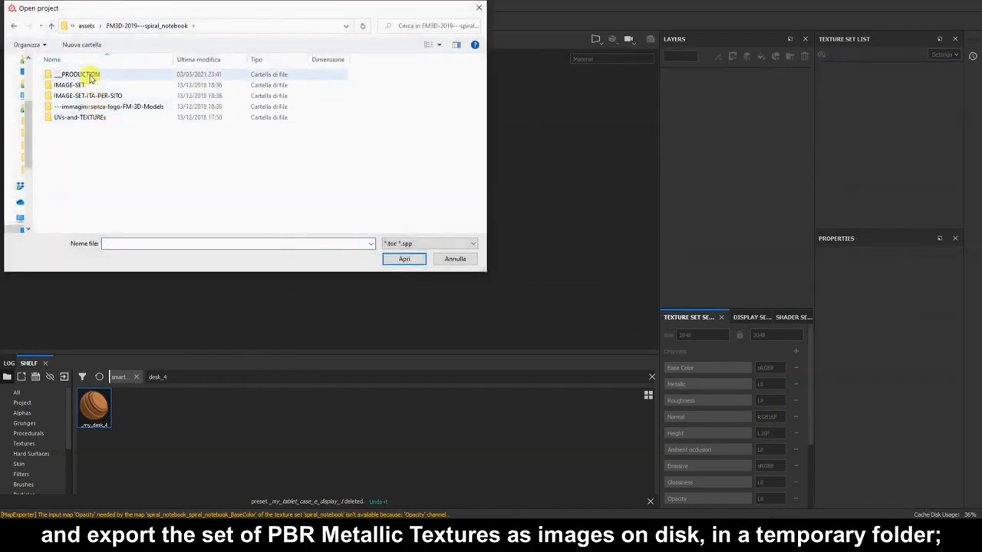
double_click(91, 75)
double_click(91, 75)
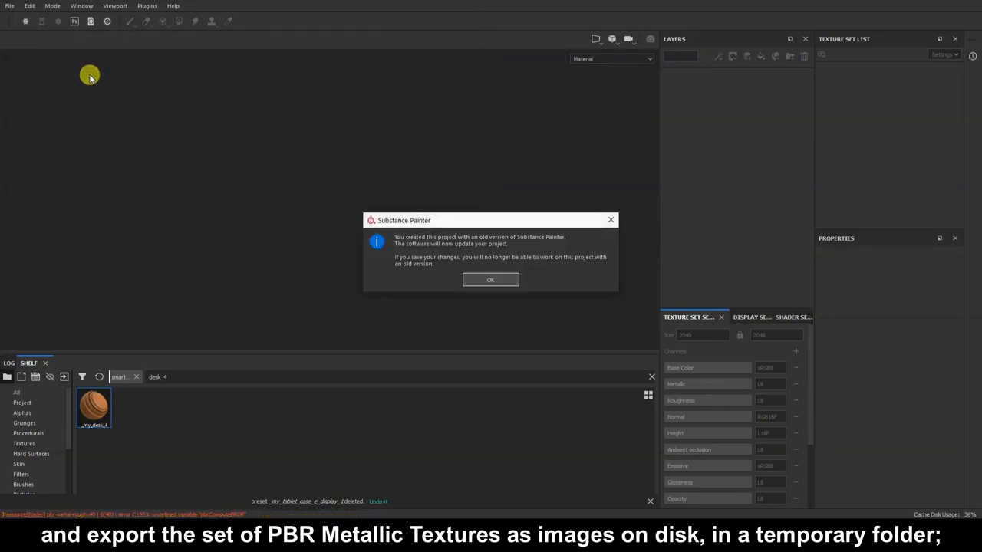
click(490, 279)
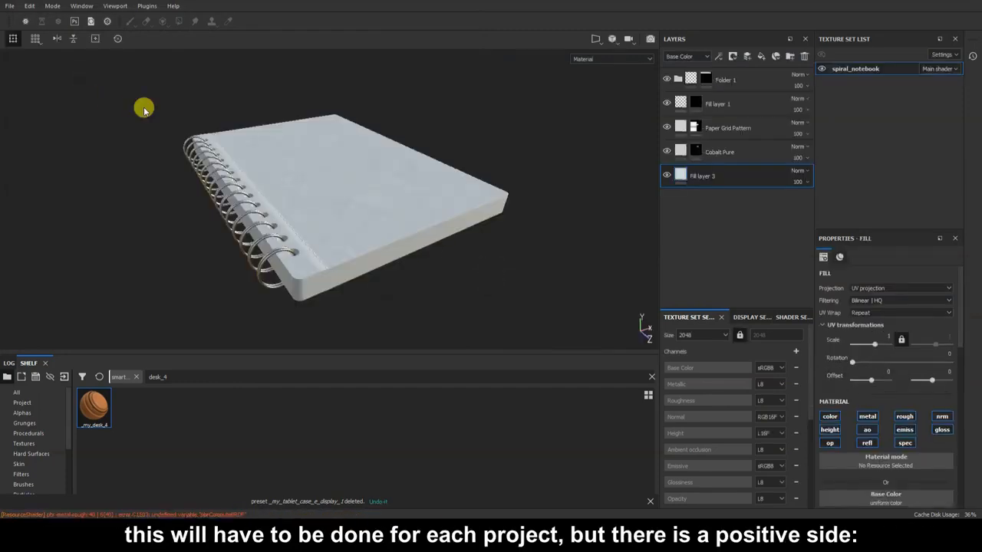
- Open the spiral notebook's texture export settings and its export folder selection
click(10, 7)
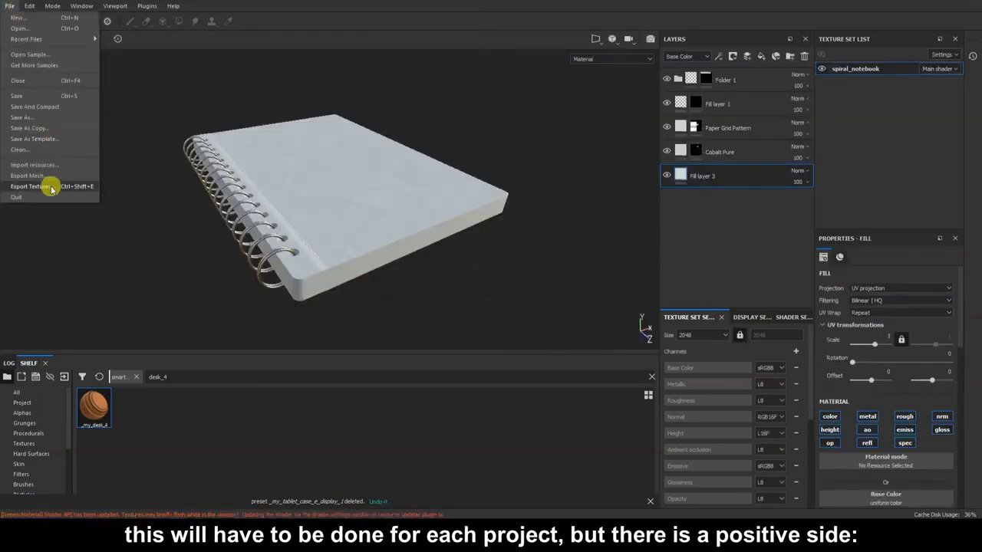
click(51, 186)
click(453, 105)
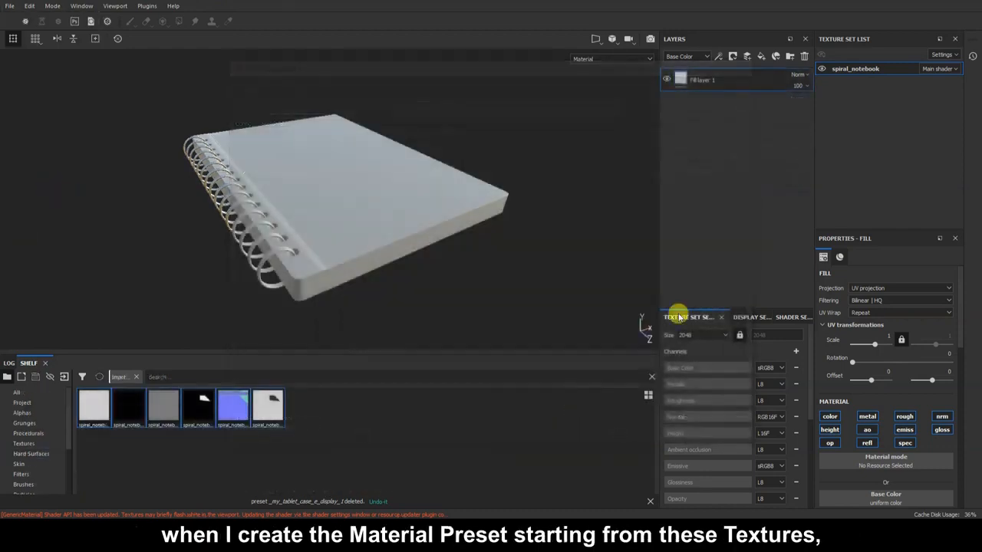
- Assign the imported spiral_notebook base color, height, metallic, normal and roughness textures to the matching channels of Fill layer 1
scroll(887, 314, down, 2)
drag(880, 227, 881, 97)
drag(94, 405, 830, 275)
mouse_move(125, 418)
drag(125, 418, 512, 422)
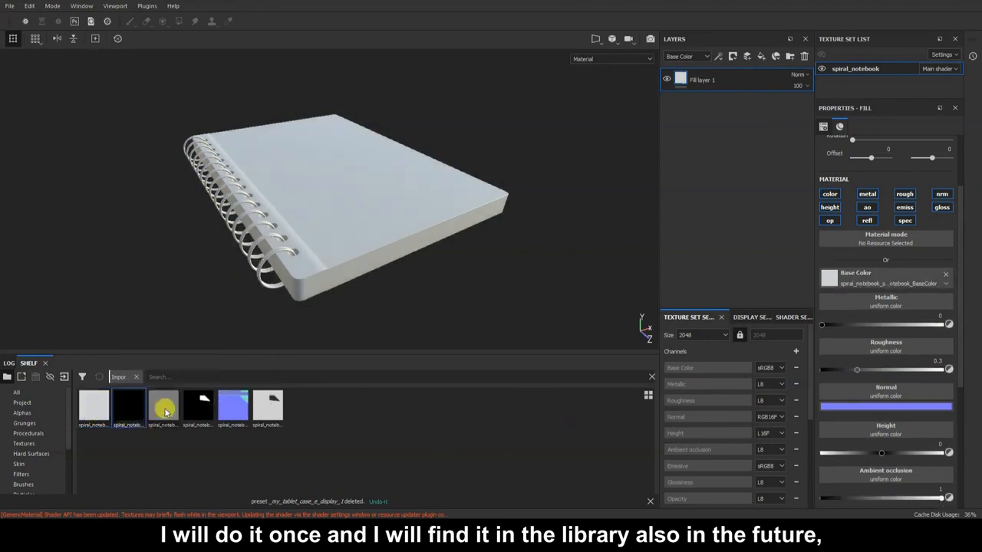
drag(164, 407, 878, 420)
drag(199, 415, 843, 299)
drag(230, 414, 859, 405)
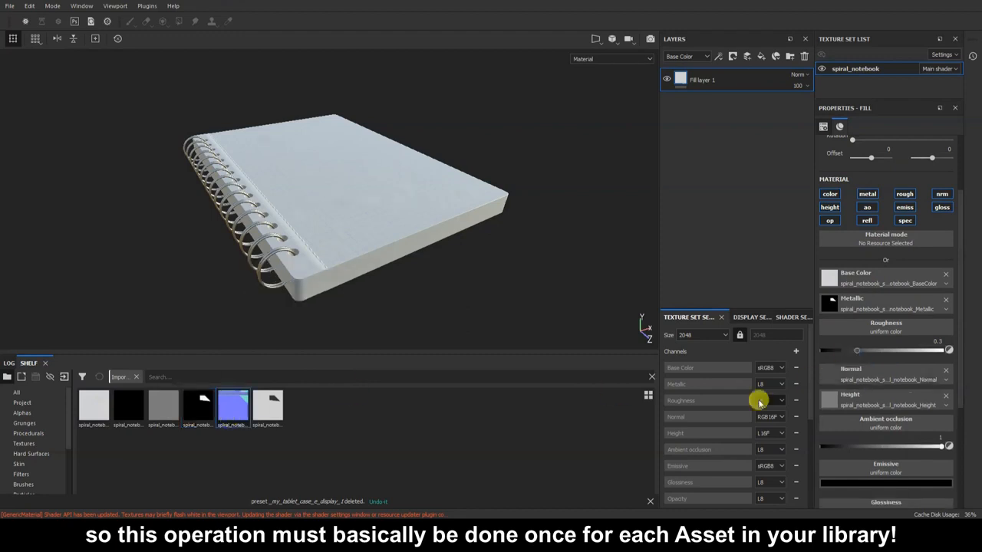
drag(278, 412, 872, 329)
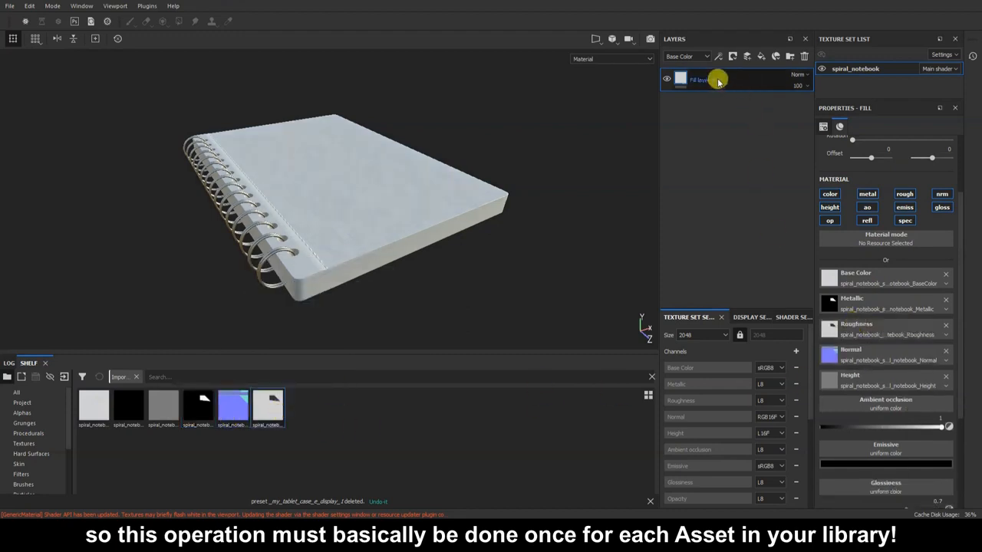
- Create a material preset from the notebook's fill layer and name it _my_spiral_notebook
click(956, 481)
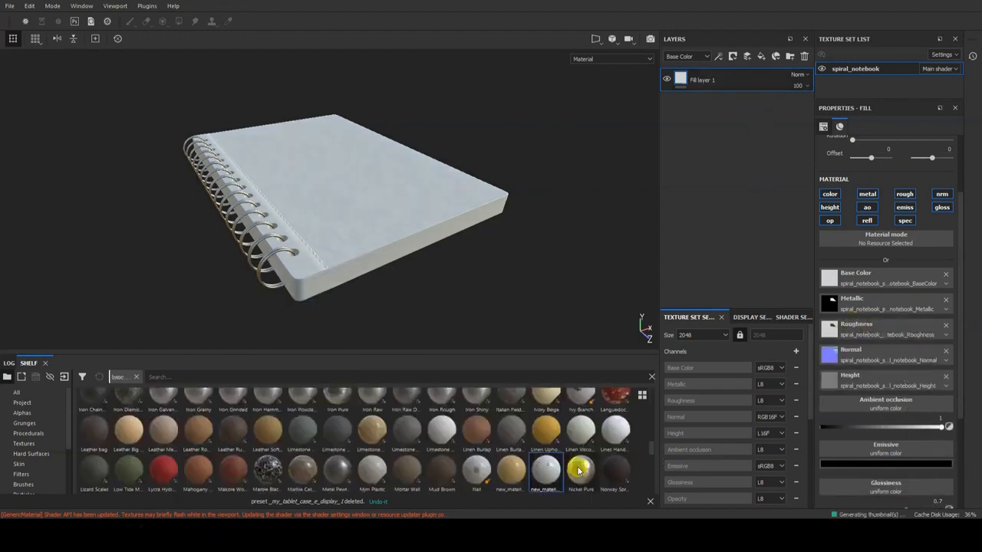
right_click(537, 471)
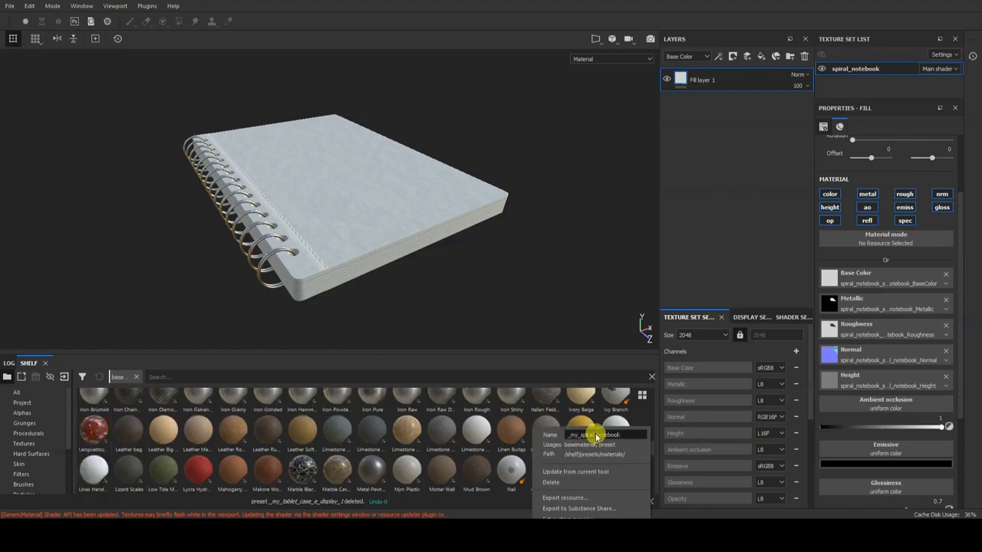
click(558, 299)
- Search the shelf's base materials for "notebook" to find the new preset
click(493, 376)
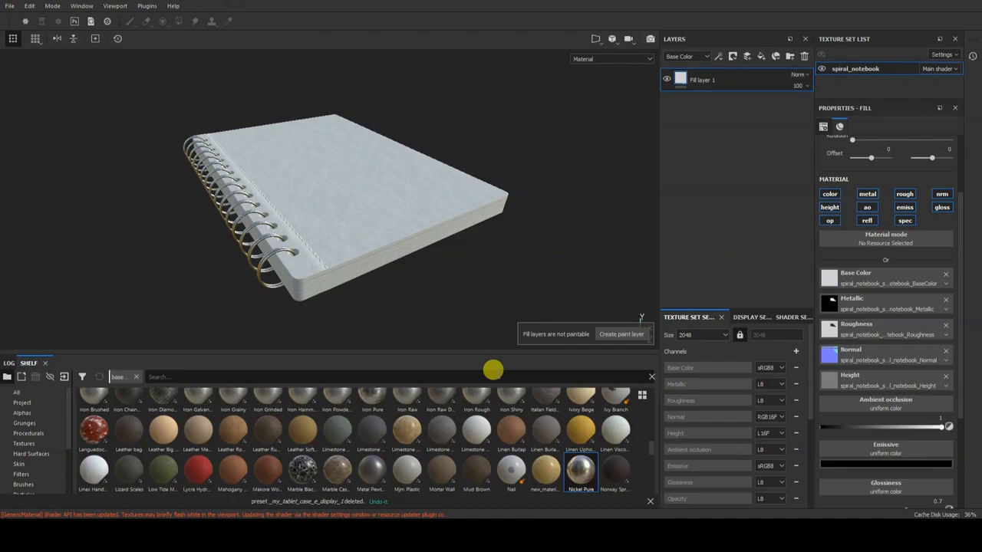
text(notebook)
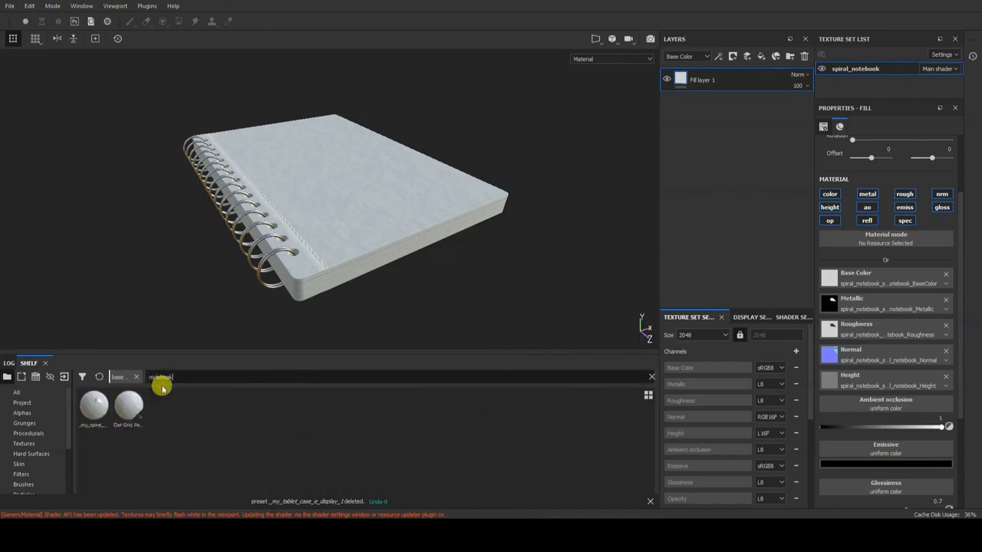
mouse_move(98, 412)
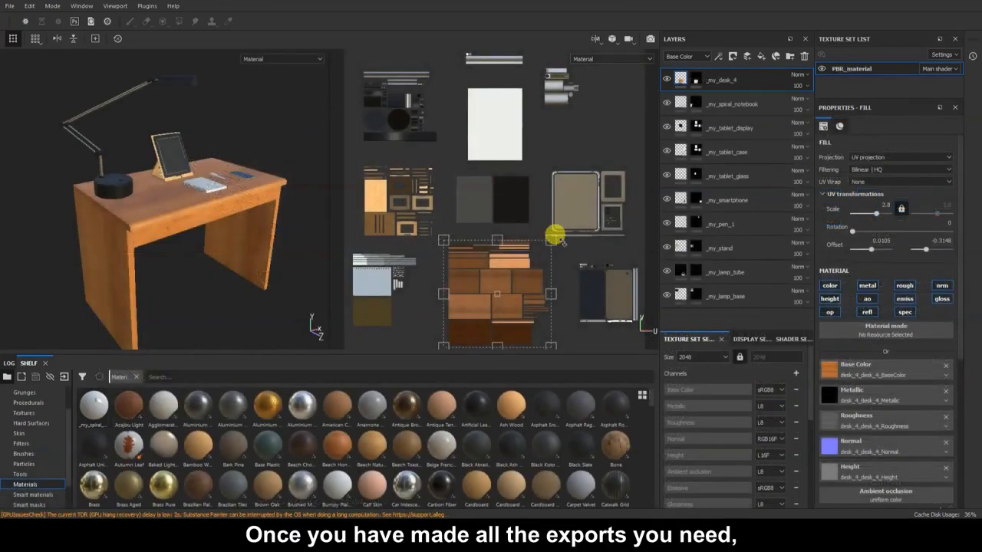
- Toggle the visibility of the _my_desk_4 and _my_tablet_display layers off and on to check which assets they texture
click(666, 79)
click(665, 80)
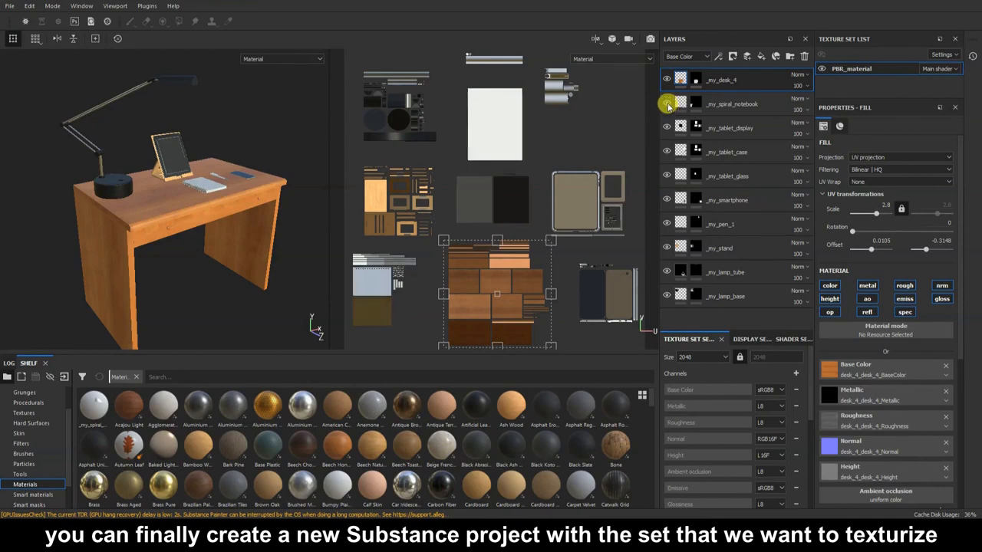
click(666, 128)
click(665, 129)
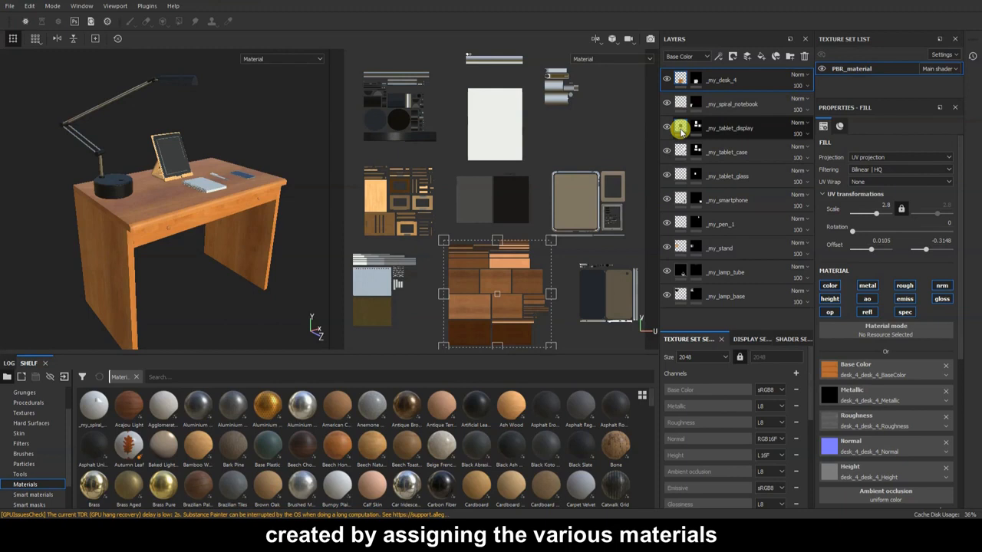
- Review the UV transformations and UV Wrap options of the tablet display, tablet case, tablet glass, smartphone and pen fill layers
click(682, 128)
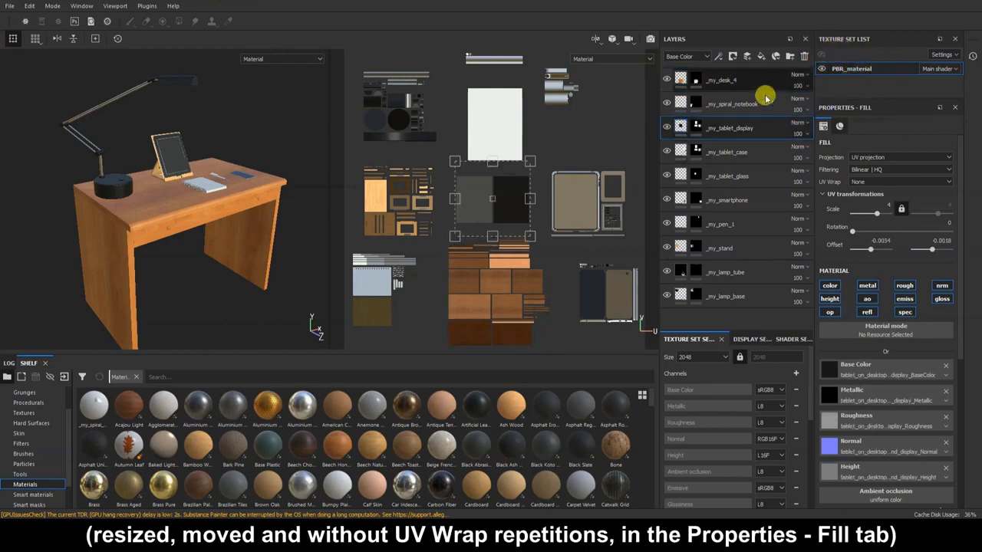
click(677, 152)
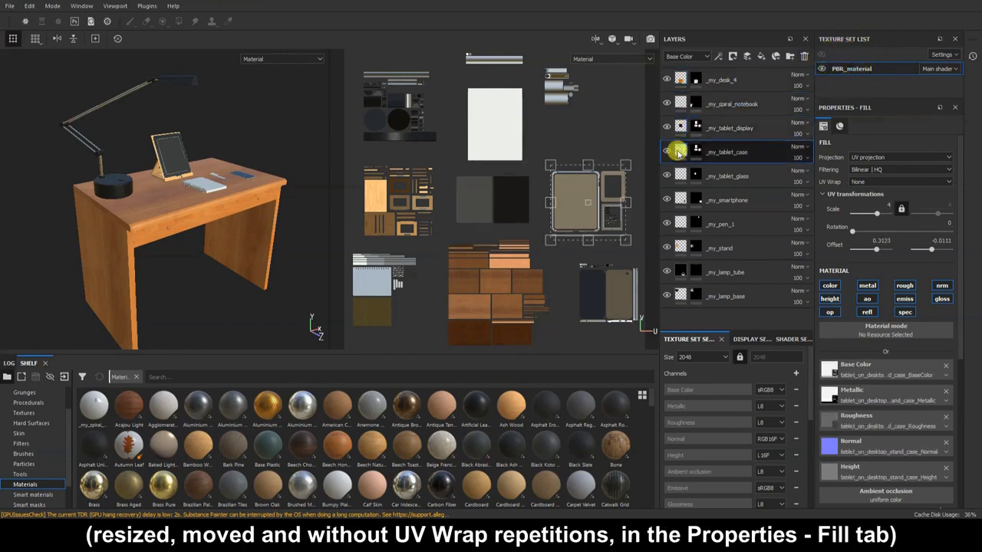
click(679, 175)
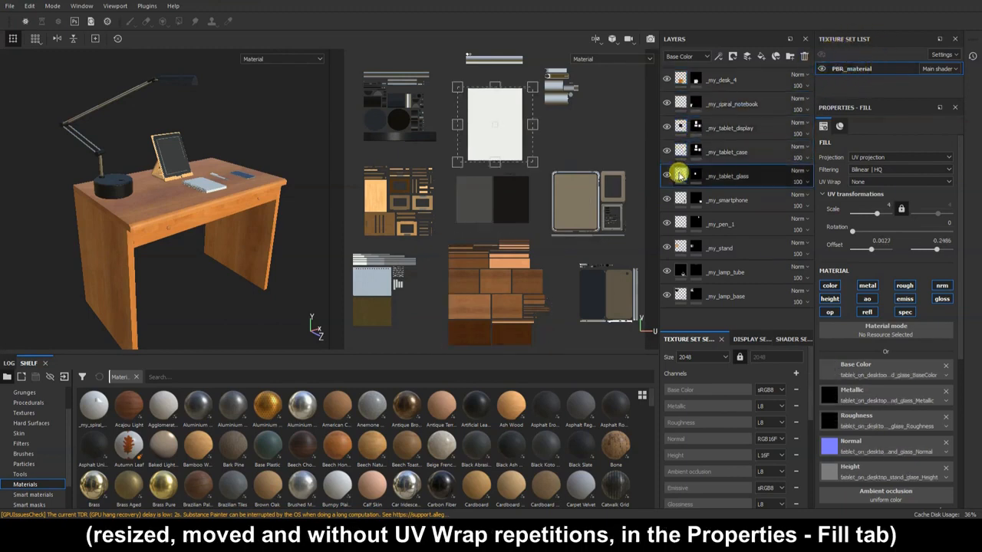
click(878, 181)
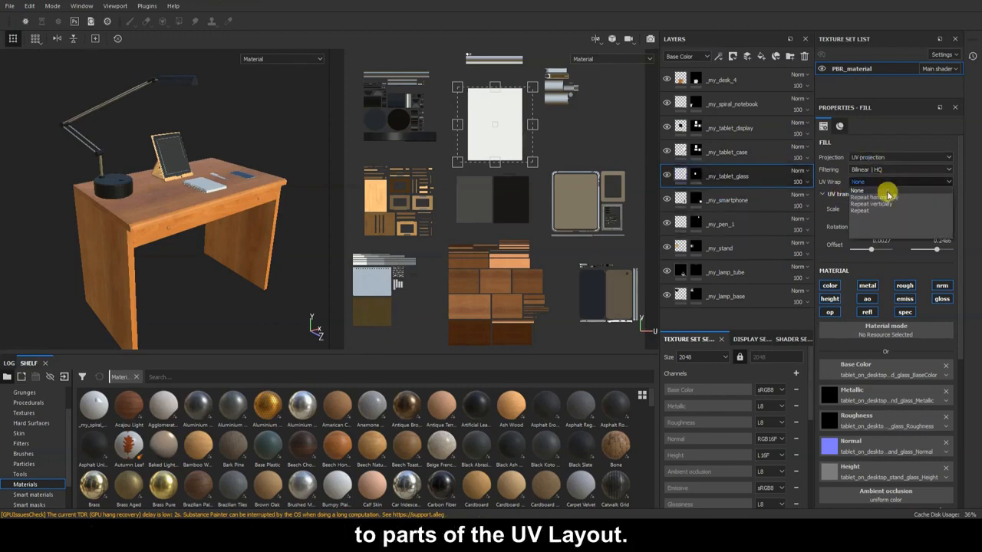
click(886, 190)
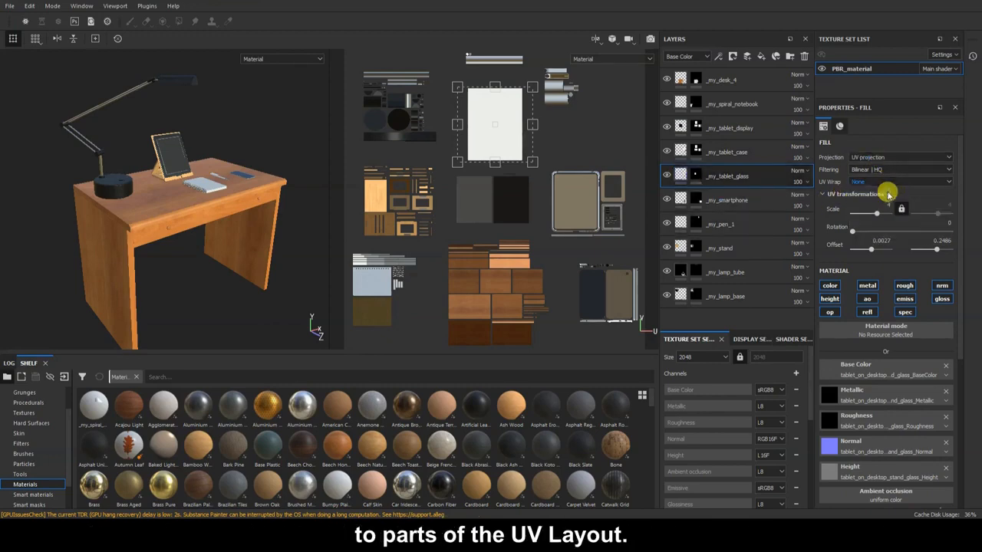
click(679, 201)
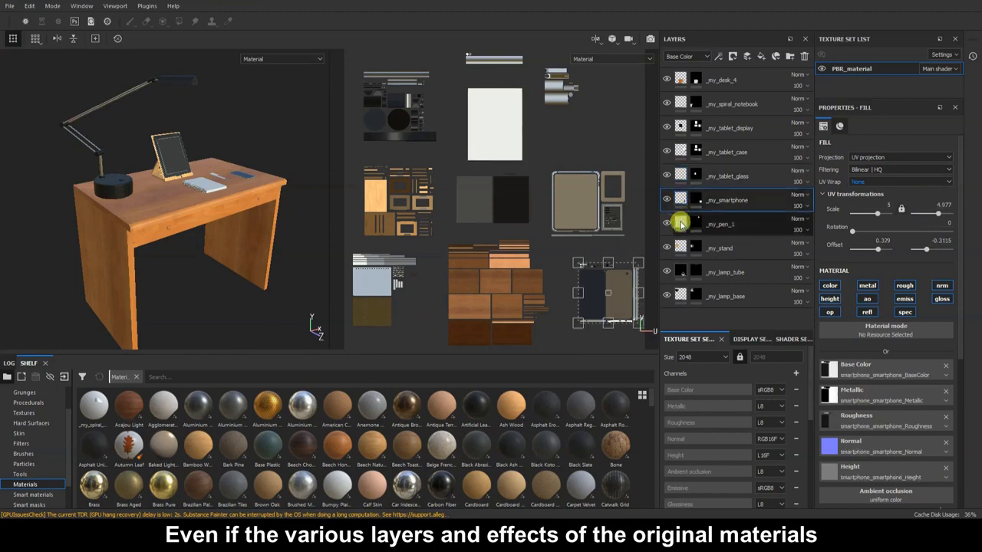
click(680, 224)
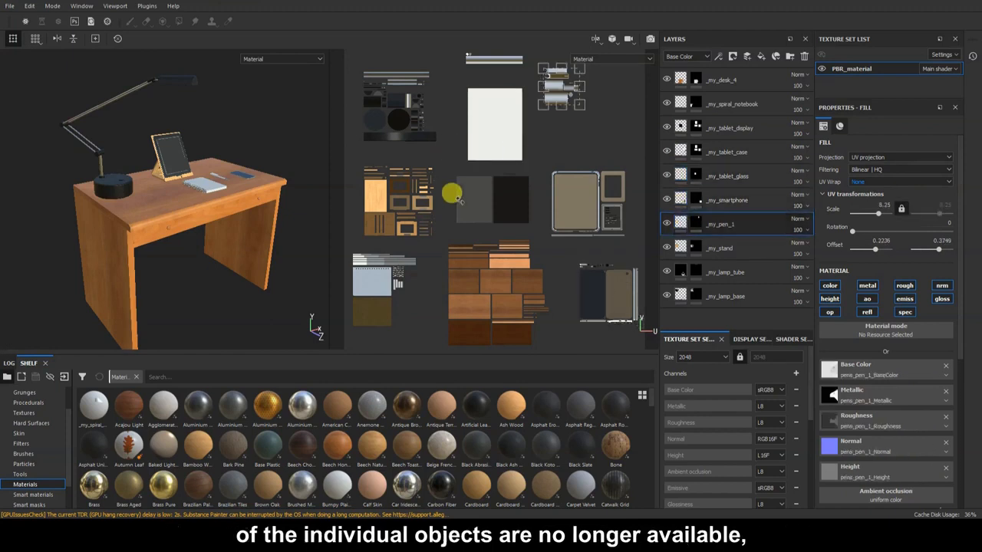
- Inspect the complete UV layout and the textured desk set from another angle under rotated environment lighting
scroll(453, 195, down, 1)
alt+middle_drag(472, 146, 478, 156)
alt+middle_drag(176, 175, 186, 214)
alt+drag(185, 215, 215, 206)
shift+right_drag(216, 205, 44, 211)
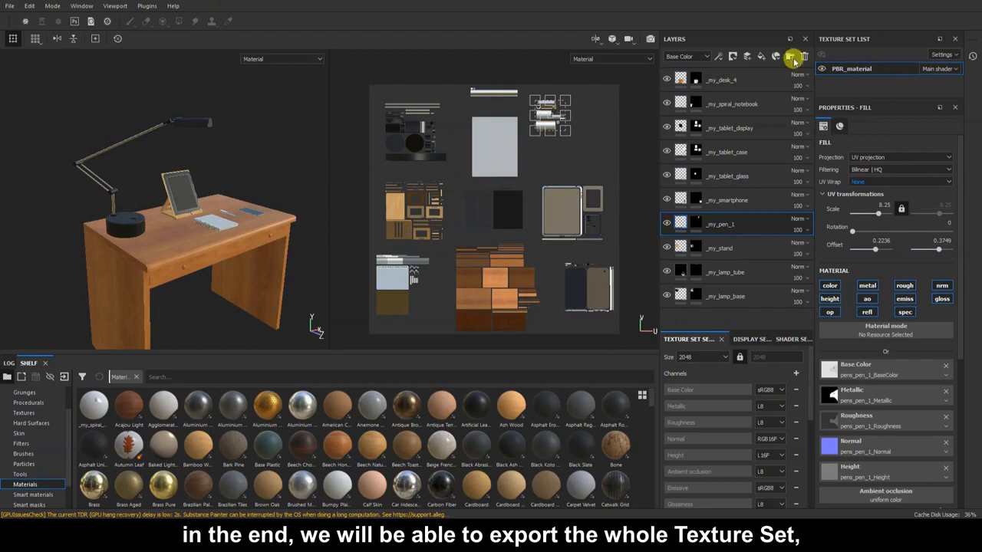
click(11, 6)
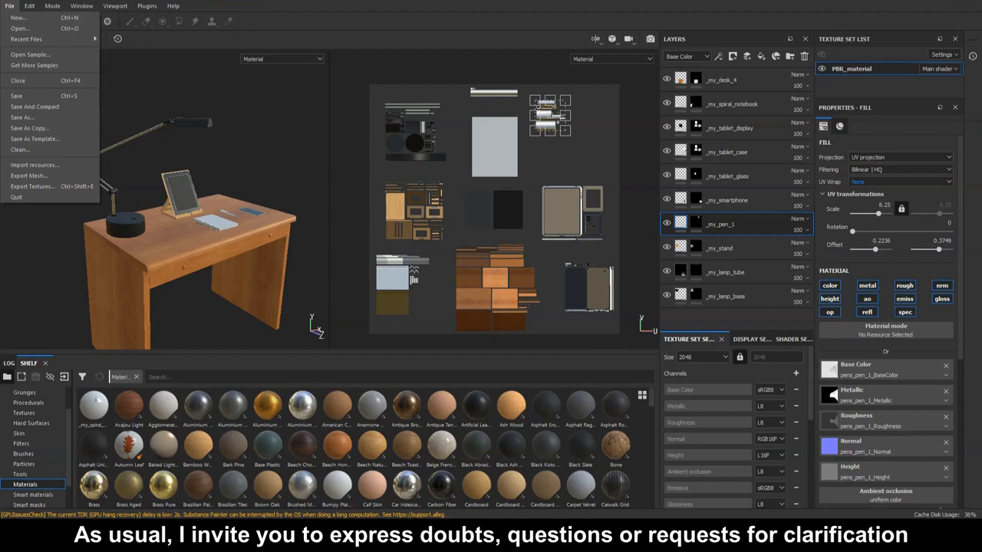
key(Escape)
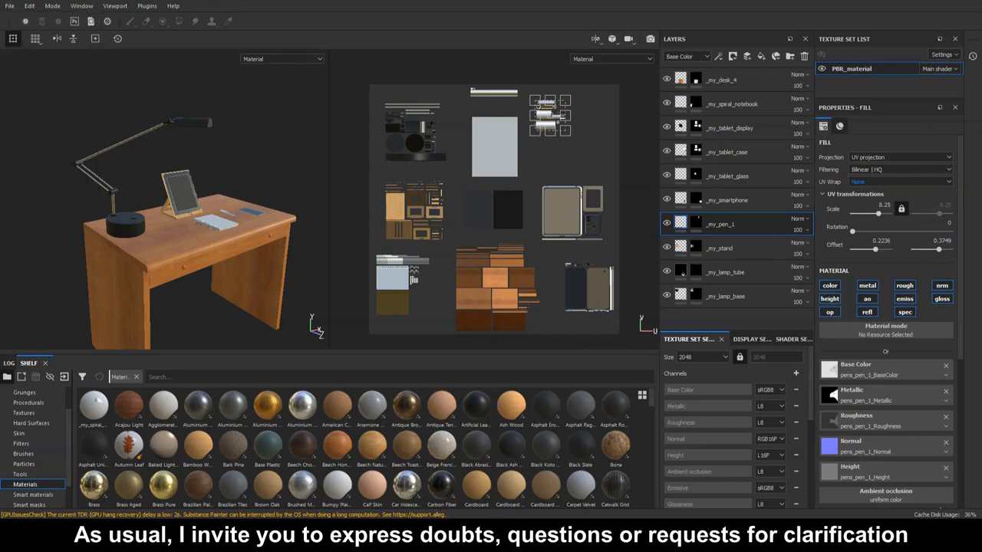